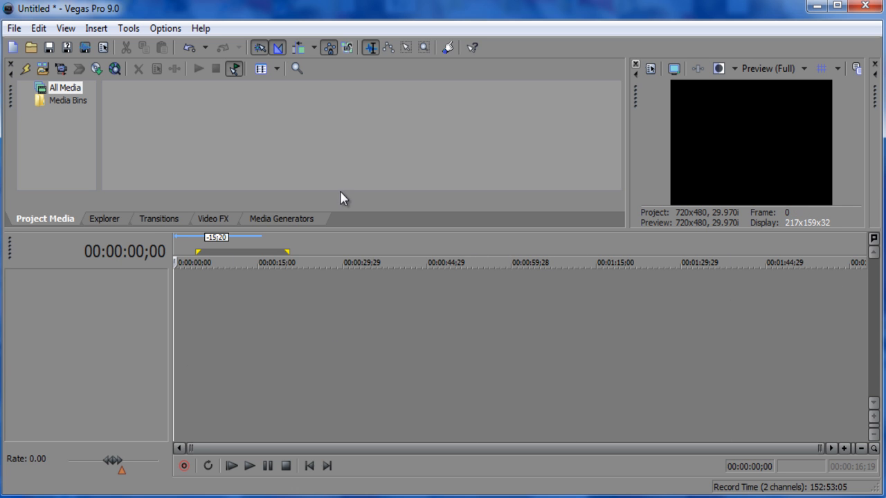
Import the video "Nbz Vs iSmashBro UU" from the Recorded Battles folder into the project media and close the folder.
{"action": "mouse_move", "coordinate": [128, 484]}
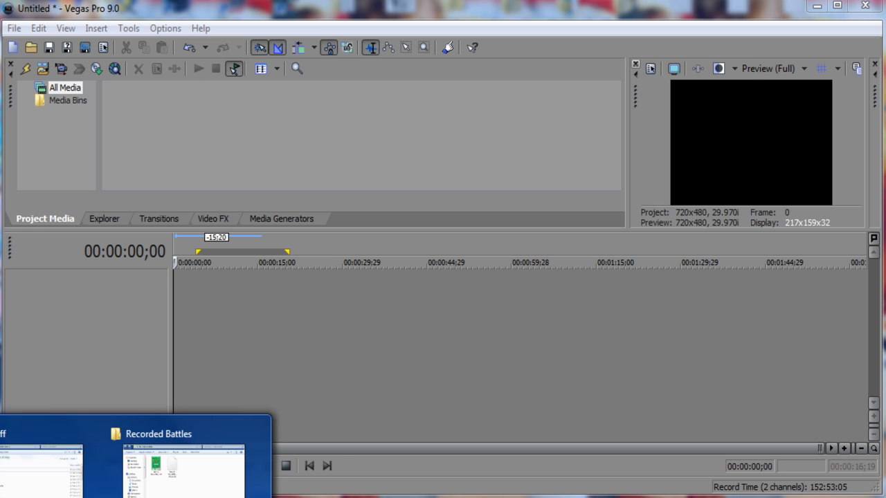
{"action": "left_click", "coordinate": [156, 477]}
{"action": "left_click_drag", "start_coordinate": [343, 52], "coordinate": [335, 35]}
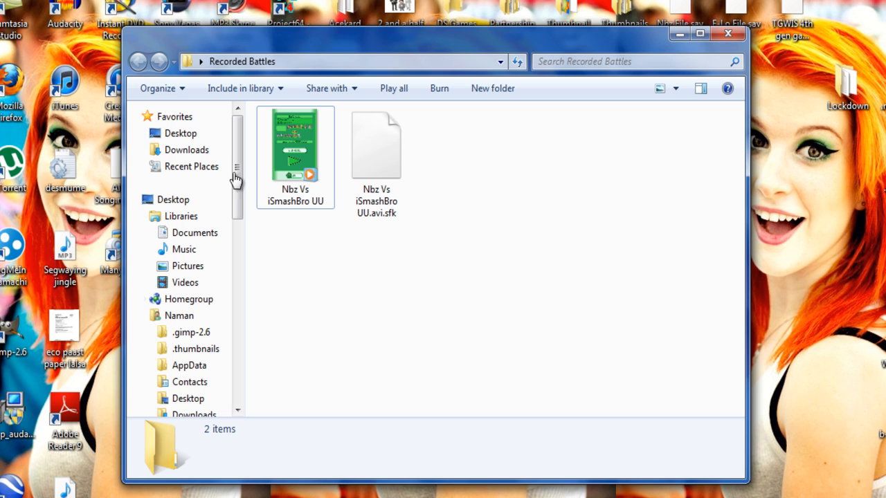
{"action": "left_click", "coordinate": [284, 495]}
{"action": "left_click", "coordinate": [110, 494]}
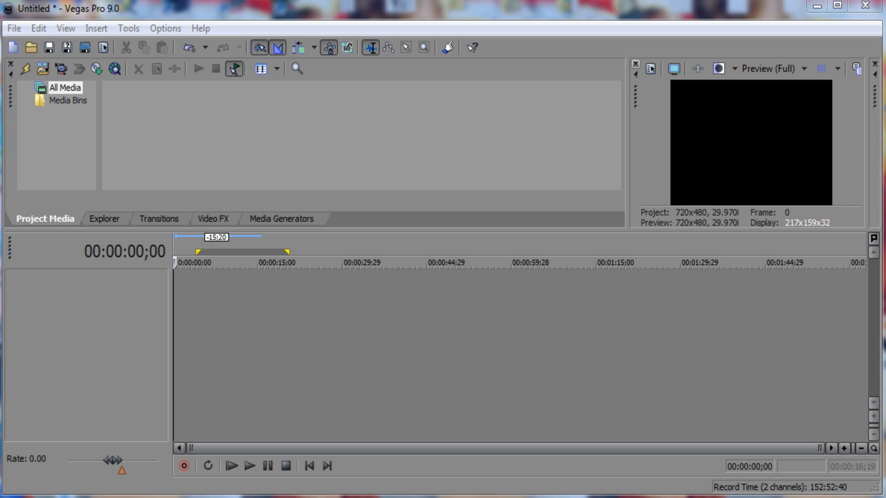
{"action": "left_click", "coordinate": [183, 464]}
{"action": "left_click_drag", "start_coordinate": [321, 48], "coordinate": [445, 21]}
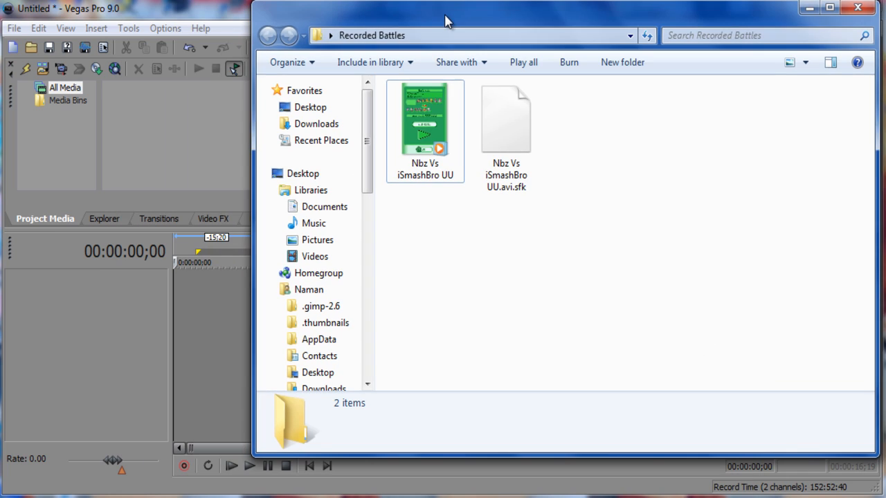
{"action": "left_click_drag", "start_coordinate": [434, 127], "coordinate": [168, 166]}
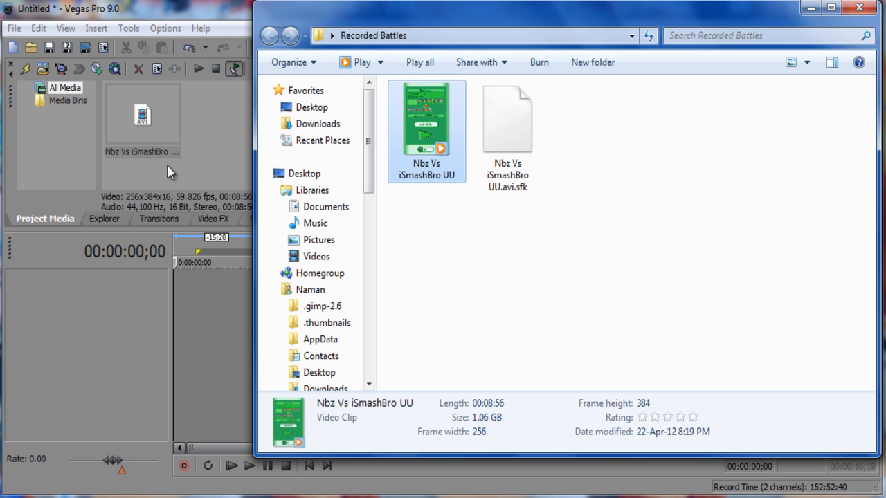
{"action": "left_click", "coordinate": [859, 7]}
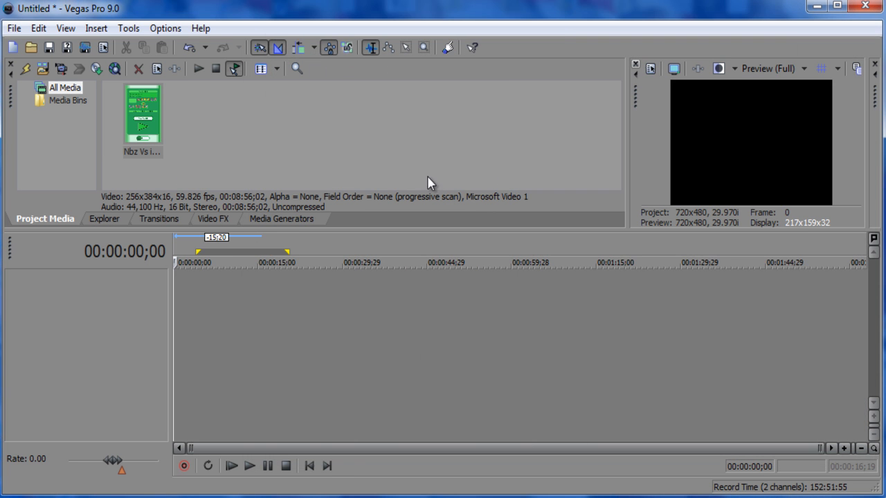
Place the imported battle video on the empty timeline and preview frames at several points, returning to the start.
{"action": "left_click_drag", "start_coordinate": [143, 131], "coordinate": [110, 320]}
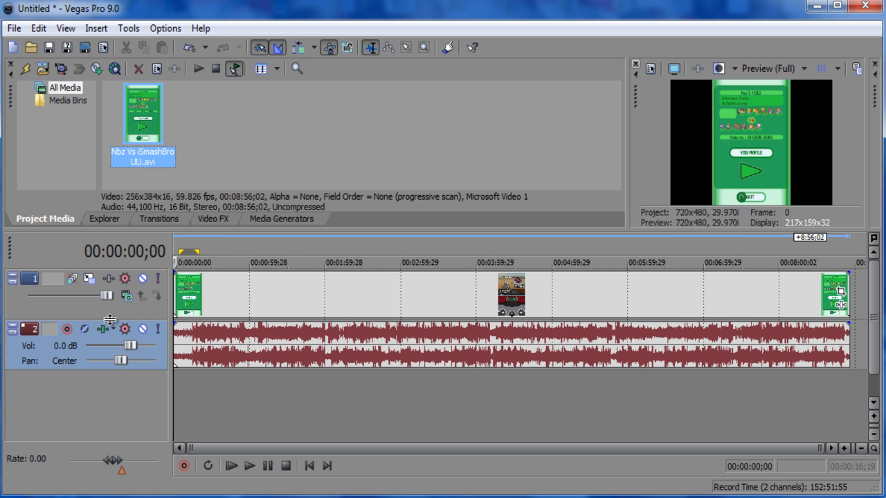
{"action": "left_click", "coordinate": [248, 298]}
{"action": "left_click", "coordinate": [340, 284]}
{"action": "left_click", "coordinate": [441, 283]}
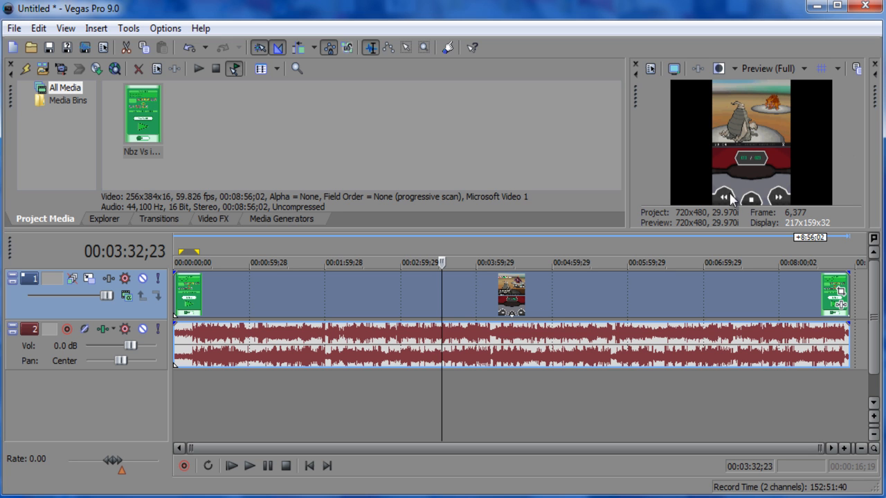
{"action": "left_click", "coordinate": [499, 304]}
{"action": "left_click_drag", "start_coordinate": [498, 304], "coordinate": [175, 305]}
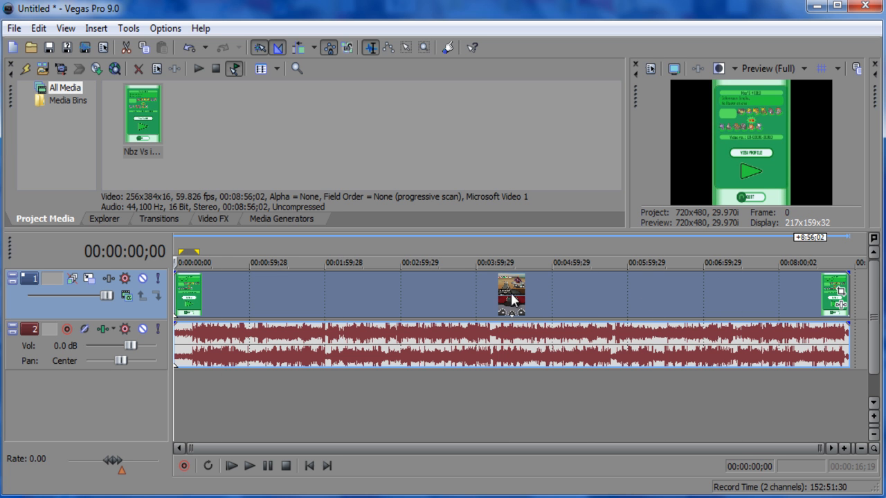
Open the video event's Pan/Crop settings and crop the frame freehand to its upper part, about 256 wide by 168 high.
{"action": "left_click", "coordinate": [841, 294]}
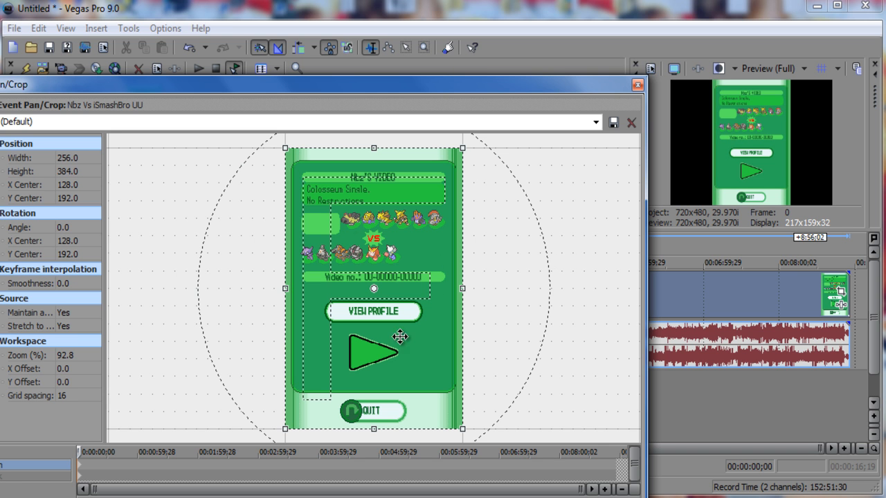
{"action": "left_click_drag", "start_coordinate": [467, 286], "coordinate": [506, 253]}
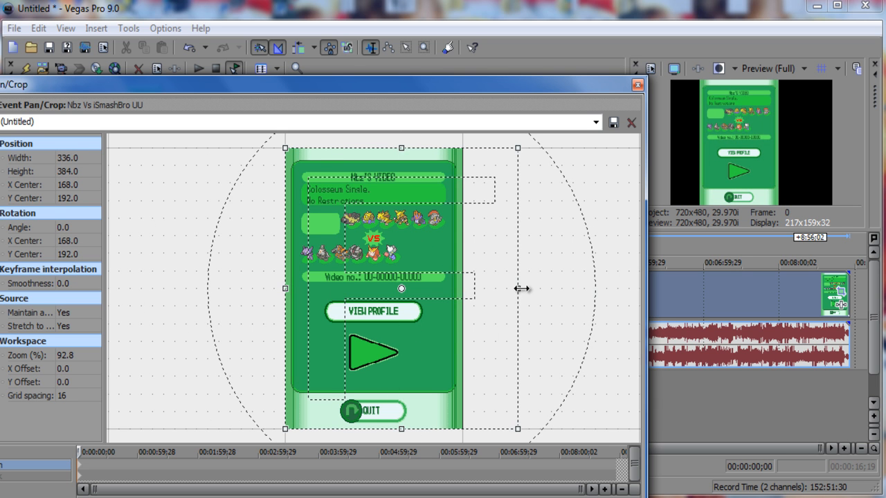
{"action": "left_click_drag", "start_coordinate": [519, 288], "coordinate": [464, 290]}
{"action": "left_click_drag", "start_coordinate": [375, 429], "coordinate": [373, 266]}
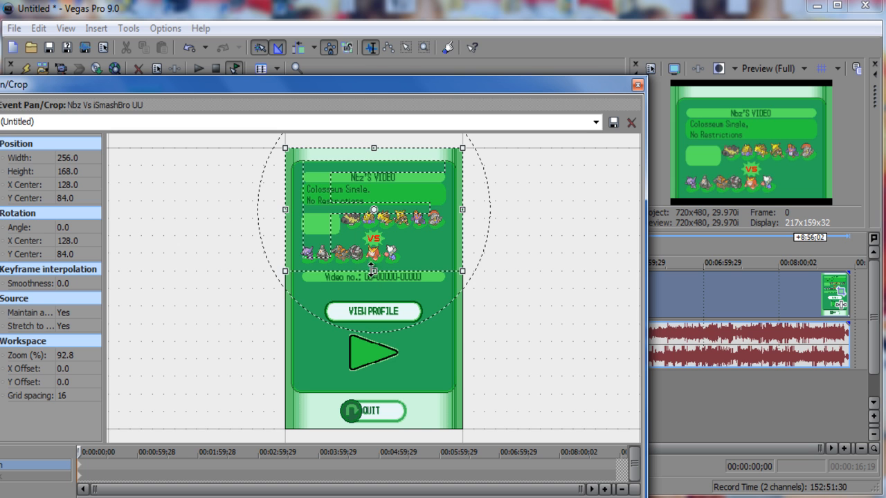
{"action": "left_click_drag", "start_coordinate": [372, 230], "coordinate": [373, 248]}
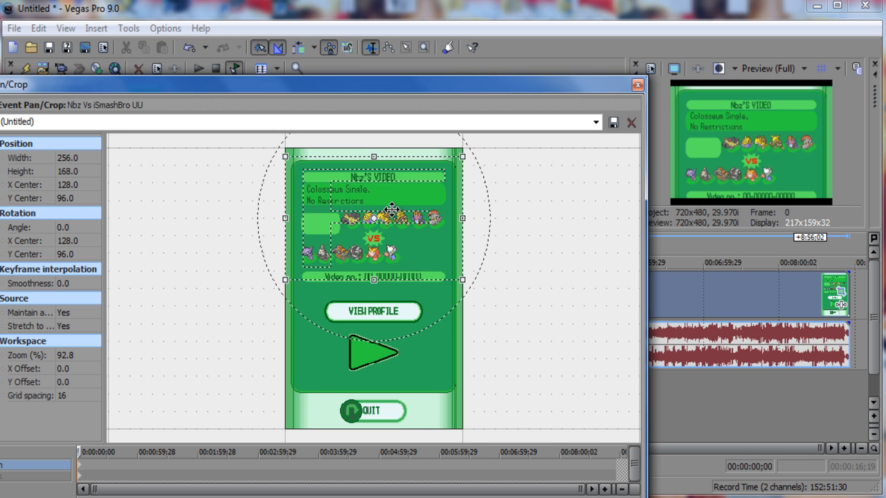
{"action": "left_click_drag", "start_coordinate": [374, 154], "coordinate": [374, 145]}
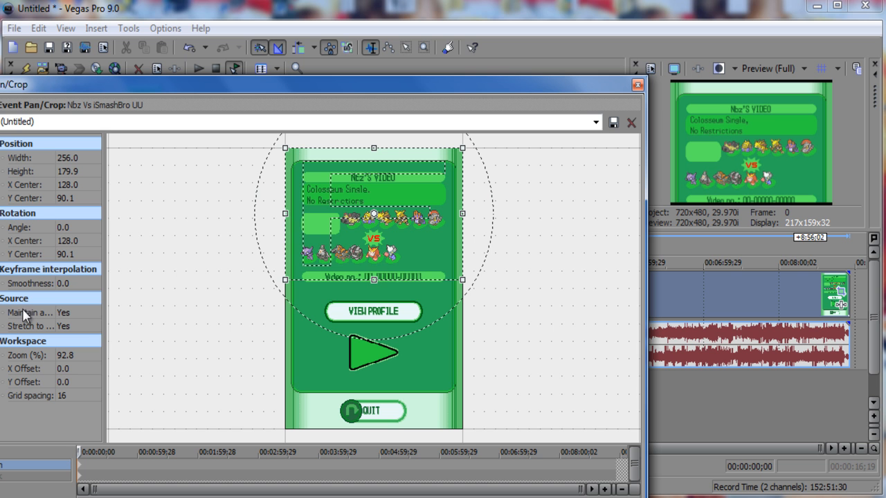
{"action": "mouse_move", "coordinate": [373, 280]}
{"action": "left_mouse_down"}
{"action": "mouse_move", "coordinate": [373, 267]}
{"action": "mouse_move", "coordinate": [371, 362]}
{"action": "mouse_move", "coordinate": [372, 266]}
{"action": "left_mouse_up"}
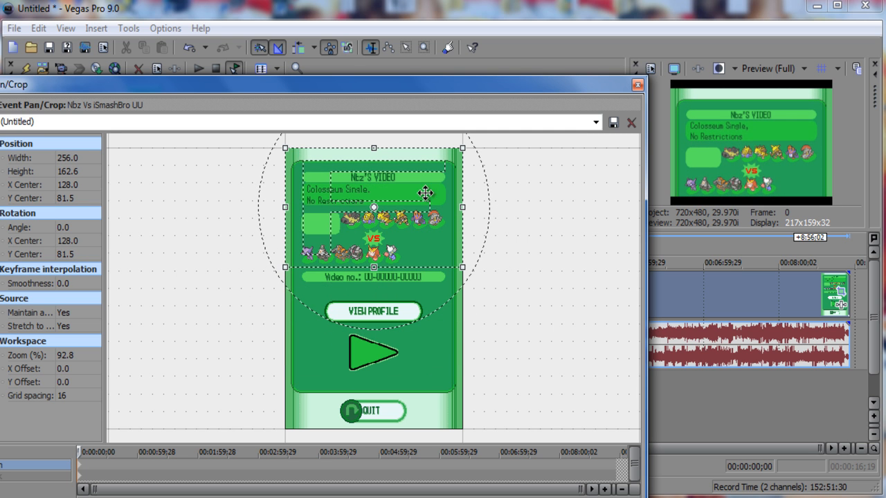
{"action": "left_click_drag", "start_coordinate": [373, 266], "coordinate": [373, 271]}
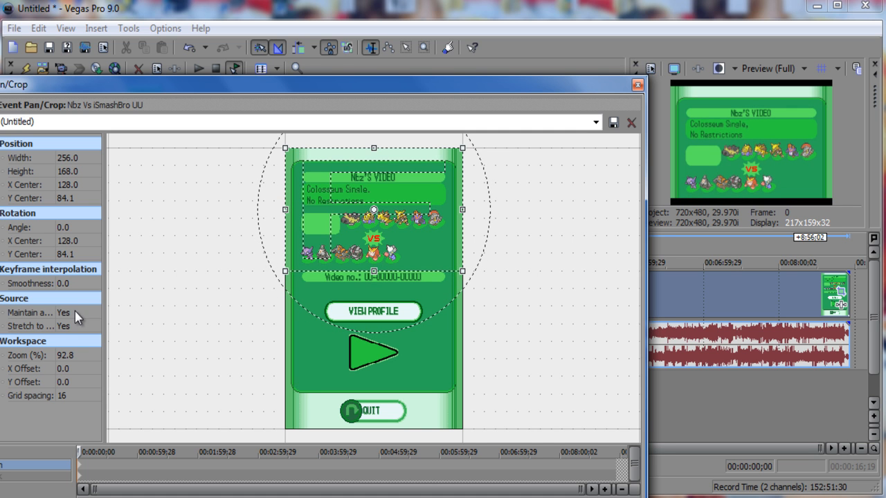
Compare the No and Yes settings for maintaining the aspect ratio, leave it at No, and shift the crop area slightly upward.
{"action": "left_click", "coordinate": [77, 317]}
{"action": "left_click", "coordinate": [66, 334]}
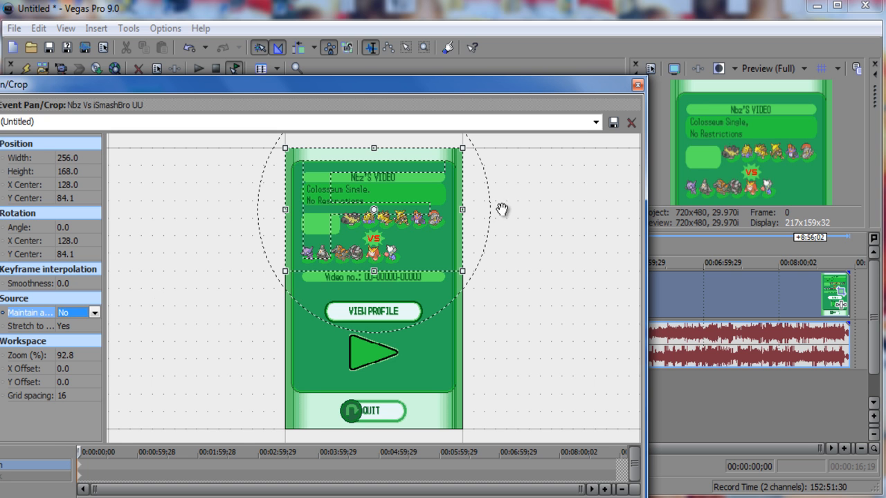
{"action": "left_click", "coordinate": [71, 318]}
{"action": "left_click", "coordinate": [73, 324]}
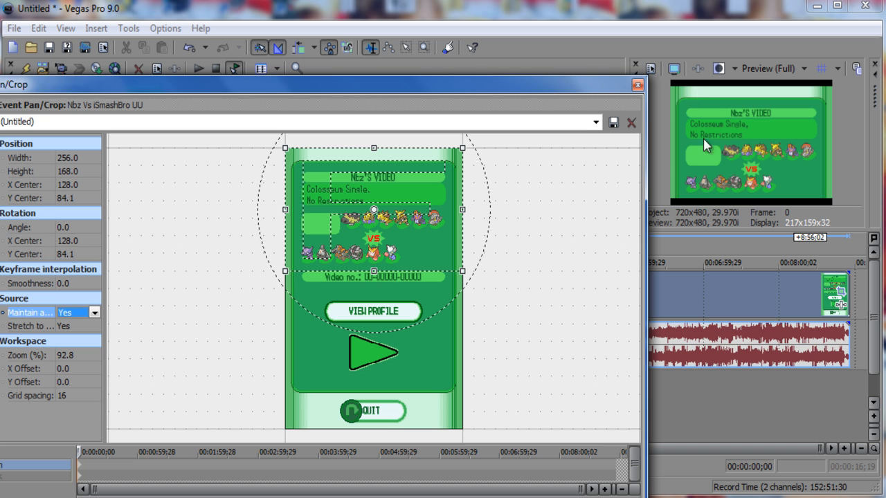
{"action": "left_click", "coordinate": [94, 313]}
{"action": "left_click", "coordinate": [82, 334]}
{"action": "left_click_drag", "start_coordinate": [423, 245], "coordinate": [420, 236]}
Apply the Top Screen crop preset, keep the aspect ratio setting at No, and close the Pan/Crop settings.
{"action": "left_click", "coordinate": [595, 122]}
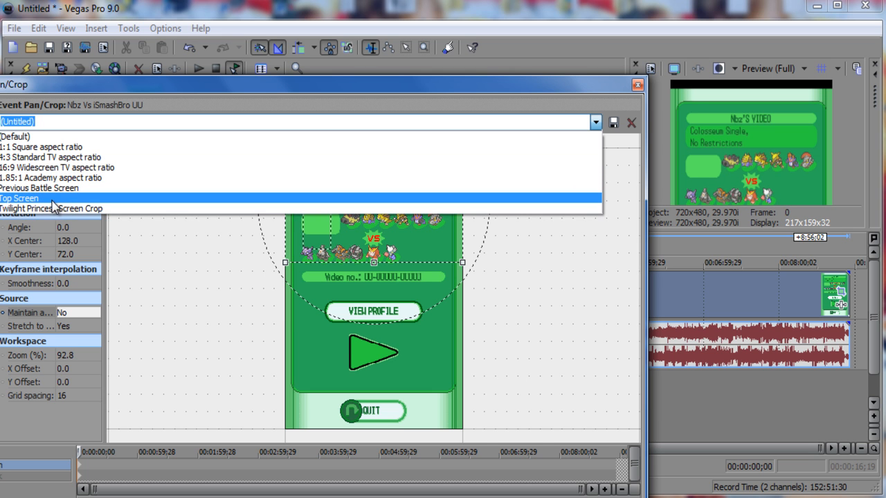
{"action": "left_click", "coordinate": [53, 199]}
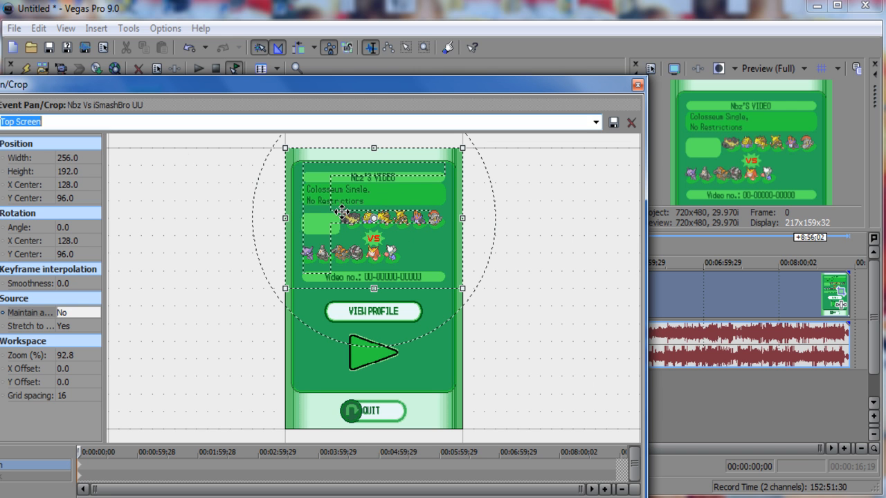
{"action": "left_click", "coordinate": [80, 312]}
{"action": "left_click", "coordinate": [94, 313]}
{"action": "left_click", "coordinate": [83, 336]}
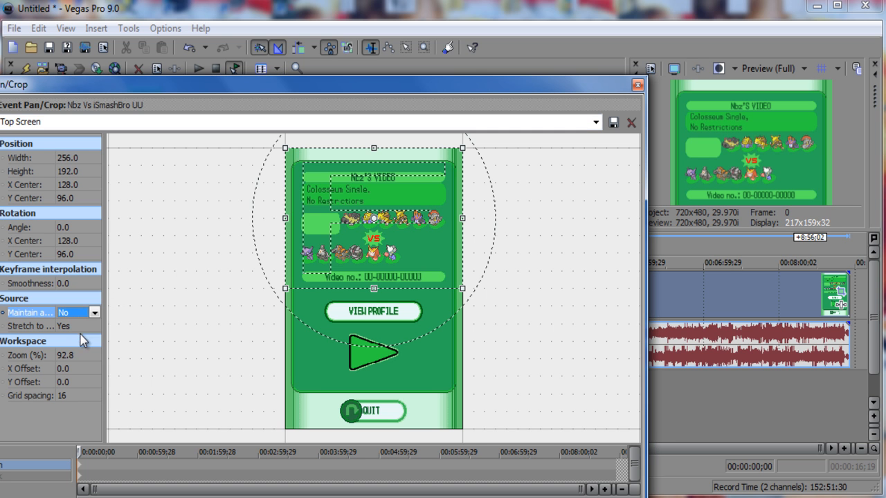
{"action": "left_click", "coordinate": [637, 88]}
Preview the cropped video at several points along the timeline and return to the start.
{"action": "left_click", "coordinate": [276, 290]}
{"action": "left_click", "coordinate": [489, 290]}
{"action": "left_click_drag", "start_coordinate": [489, 291], "coordinate": [539, 279]}
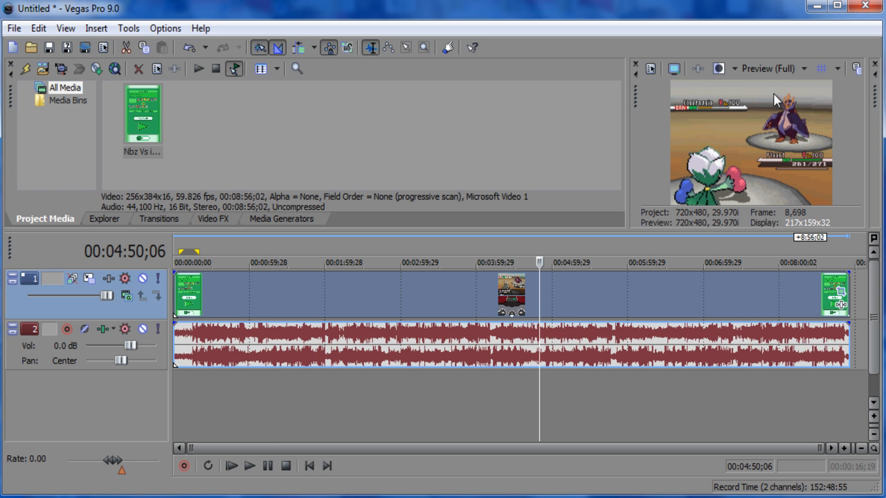
{"action": "left_click", "coordinate": [454, 291]}
{"action": "left_click_drag", "start_coordinate": [455, 296], "coordinate": [157, 373]}
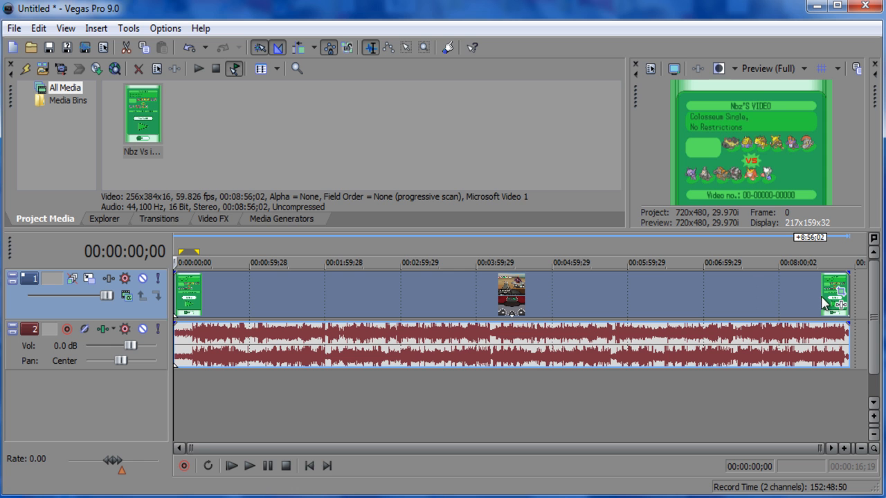
Add the Sony Color Corrector effect to the video event and apply its HD Quality preset.
{"action": "left_click", "coordinate": [838, 305]}
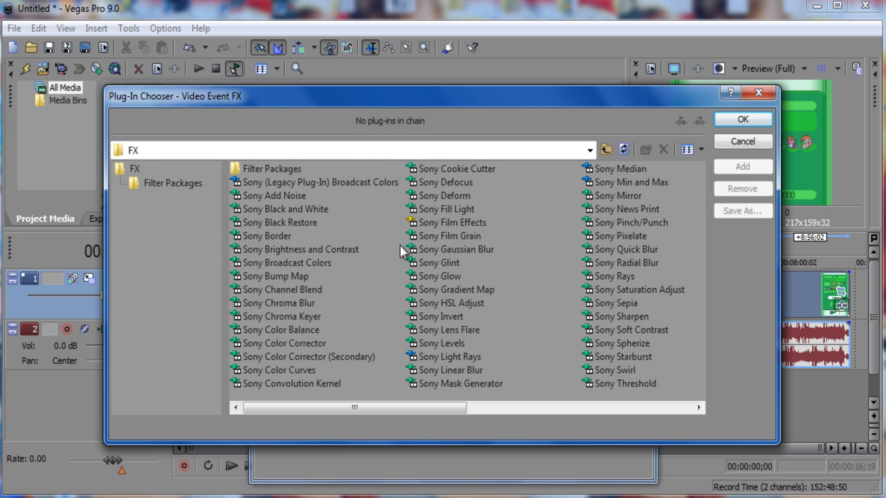
{"action": "double_click", "coordinate": [282, 343]}
{"action": "left_click", "coordinate": [742, 119]}
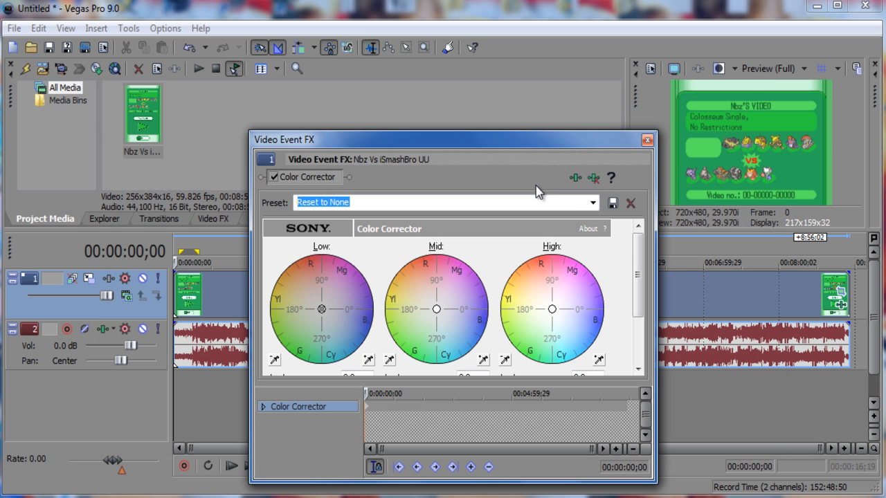
{"action": "left_click", "coordinate": [592, 203]}
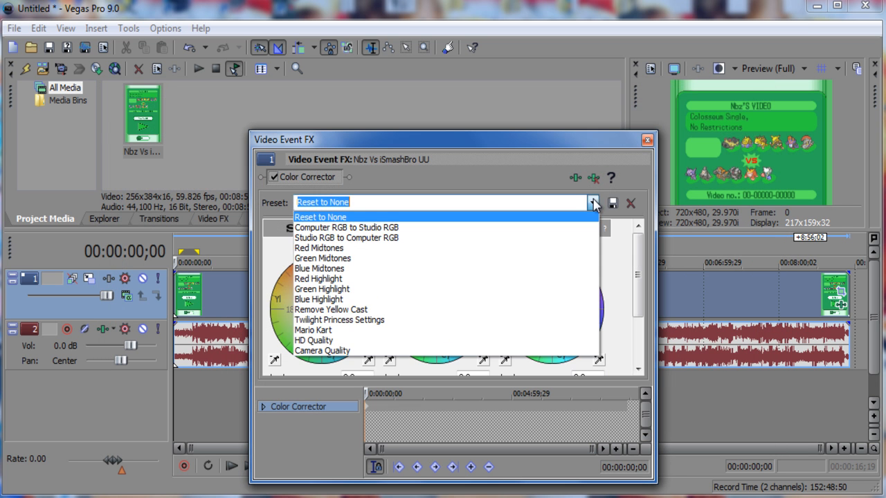
{"action": "left_click", "coordinate": [328, 340]}
Adjust the Color Corrector to gain 1.085, saturation 1.500 and gamma 1.111, and close the effect settings.
{"action": "left_click_drag", "start_coordinate": [637, 274], "coordinate": [636, 348]}
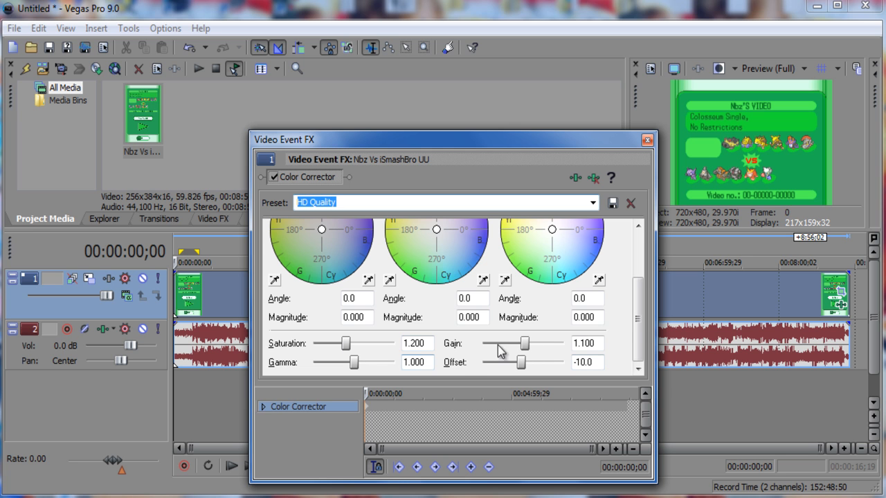
{"action": "mouse_move", "coordinate": [525, 344]}
{"action": "left_mouse_down"}
{"action": "mouse_move", "coordinate": [552, 344]}
{"action": "mouse_move", "coordinate": [506, 346]}
{"action": "mouse_move", "coordinate": [570, 346]}
{"action": "mouse_move", "coordinate": [492, 346]}
{"action": "mouse_move", "coordinate": [551, 344]}
{"action": "mouse_move", "coordinate": [510, 344]}
{"action": "mouse_move", "coordinate": [524, 344]}
{"action": "left_mouse_up"}
{"action": "left_click_drag", "start_coordinate": [346, 348], "coordinate": [358, 363]}
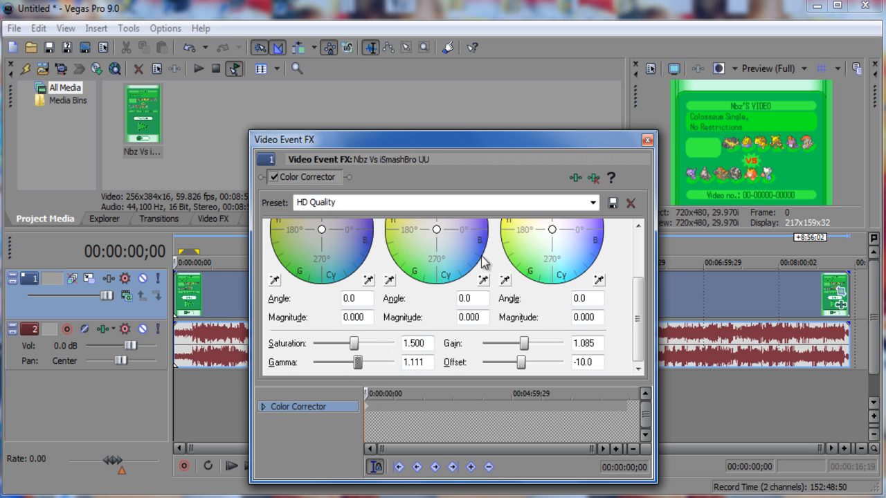
{"action": "left_click", "coordinate": [647, 140]}
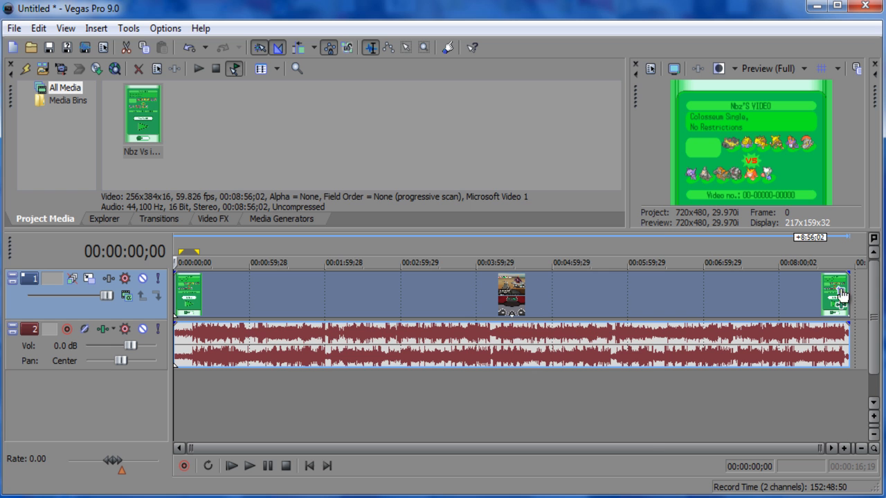
Reopen the video event's effects, try the Green Highlight preset, reapply HD Quality, review its values and close the settings.
{"action": "left_click", "coordinate": [841, 304]}
{"action": "left_click", "coordinate": [593, 203]}
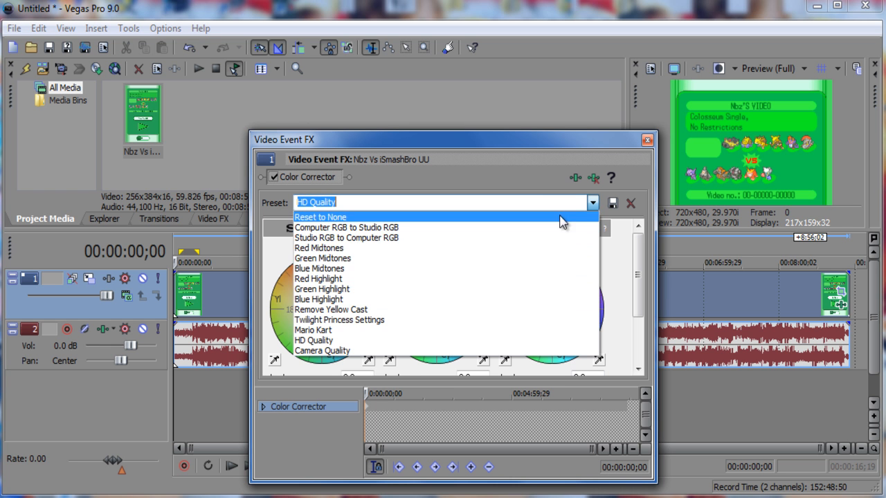
{"action": "left_click", "coordinate": [385, 299]}
{"action": "left_click", "coordinate": [592, 203]}
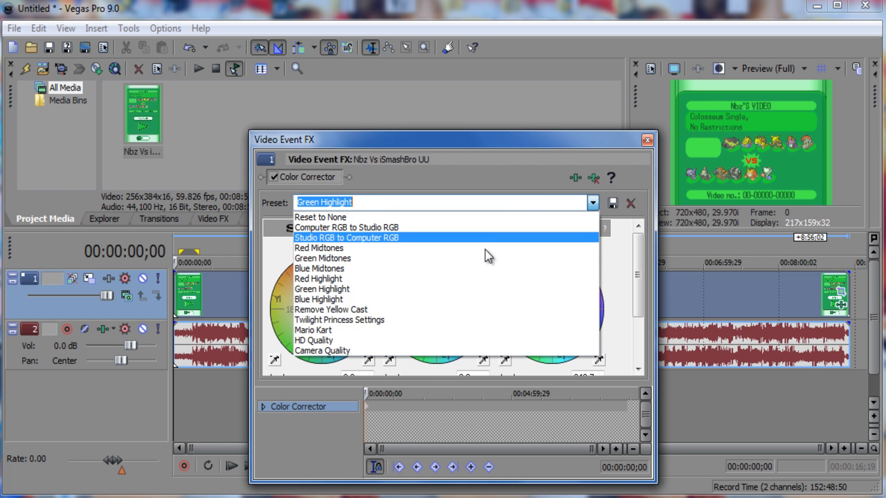
{"action": "left_click", "coordinate": [346, 340]}
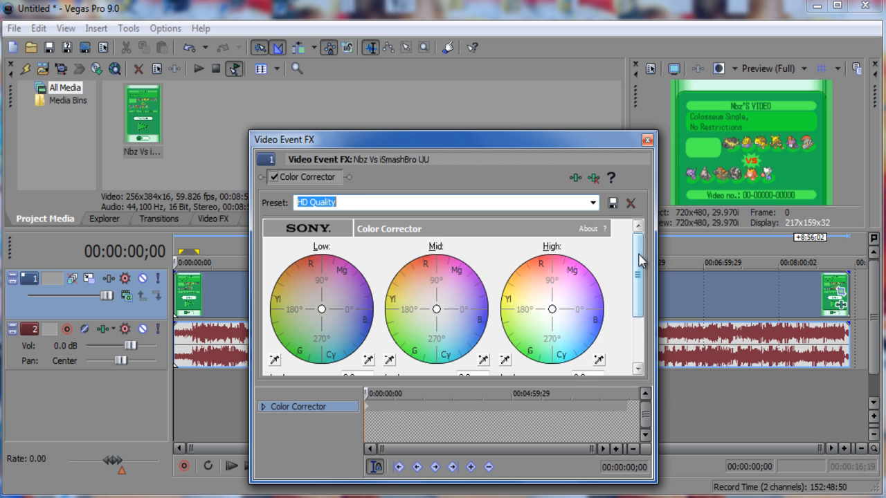
{"action": "left_click_drag", "start_coordinate": [638, 258], "coordinate": [638, 299]}
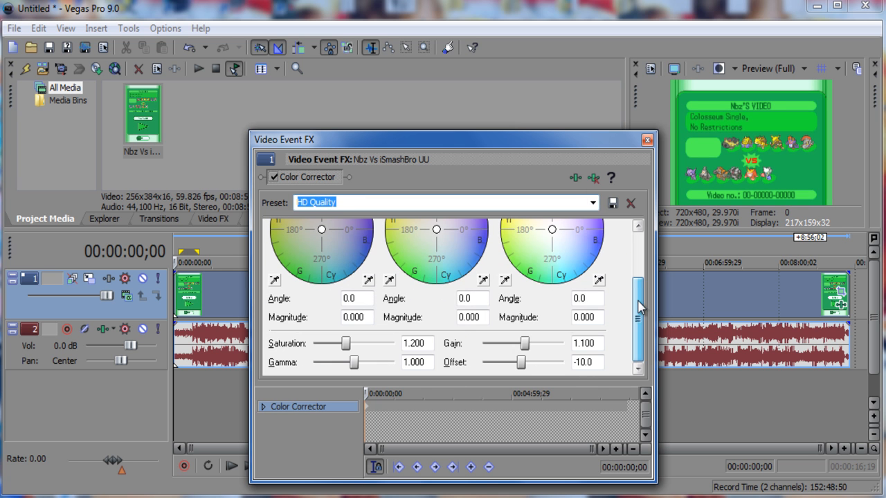
{"action": "left_click", "coordinate": [647, 139]}
Preview the color-corrected video, return to the start, and select the audio event at about 2:08.
{"action": "left_click", "coordinate": [330, 295]}
{"action": "left_click_drag", "start_coordinate": [330, 294], "coordinate": [174, 325]}
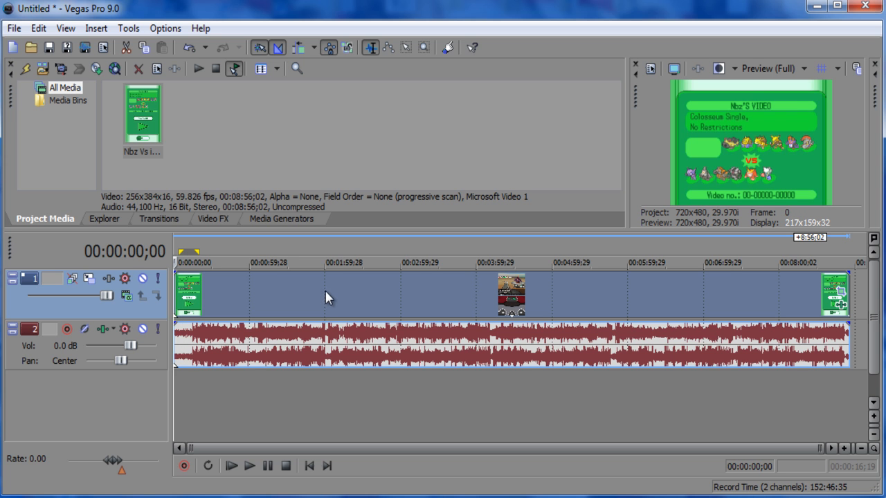
{"action": "left_click", "coordinate": [335, 334]}
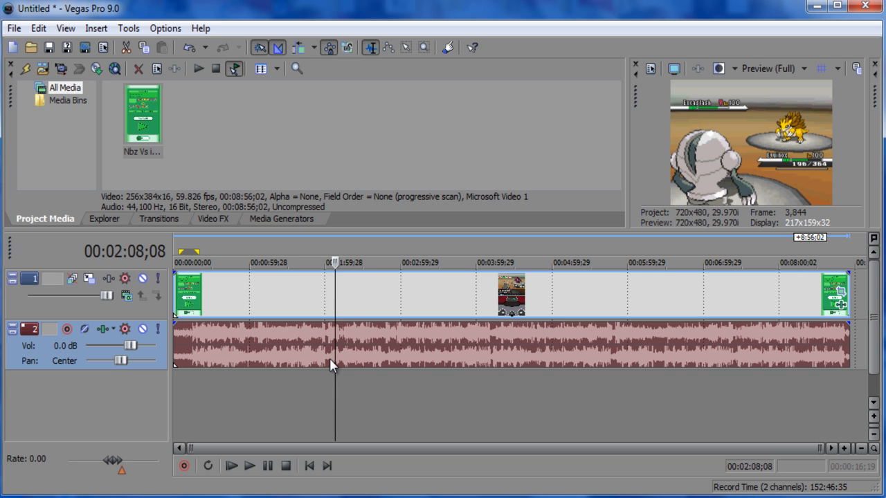
Check the system volume mixer, close it, preview the project briefly, and return to the start of the timeline.
{"action": "left_click", "coordinate": [870, 497]}
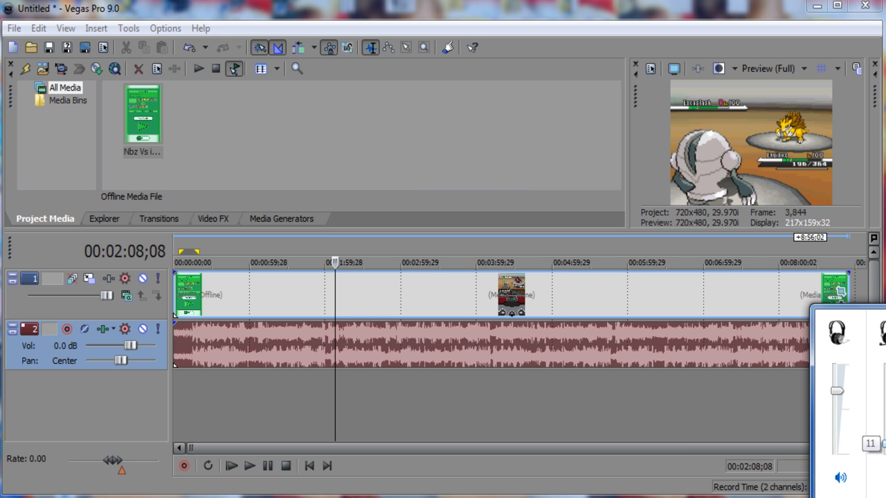
{"action": "left_click", "coordinate": [590, 399]}
{"action": "left_click", "coordinate": [335, 435]}
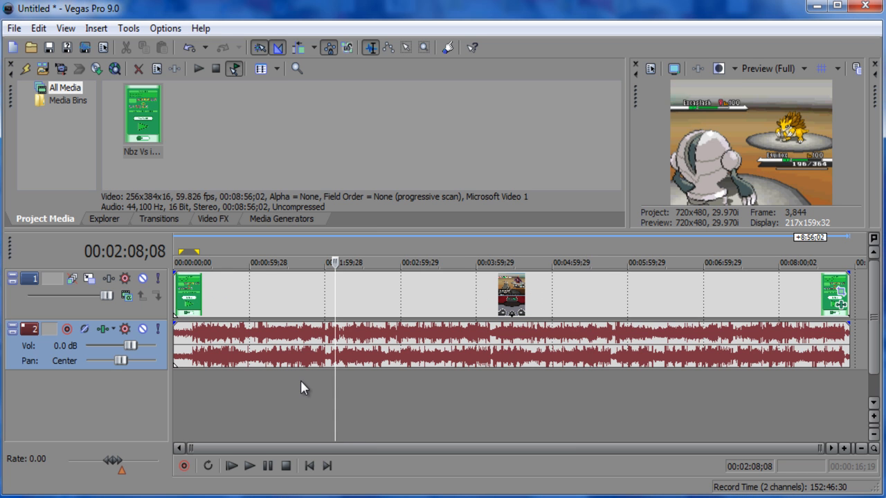
{"action": "key", "text": "space"}
{"action": "key", "text": "space"}
{"action": "left_click", "coordinate": [268, 392]}
{"action": "left_click_drag", "start_coordinate": [268, 392], "coordinate": [165, 388]}
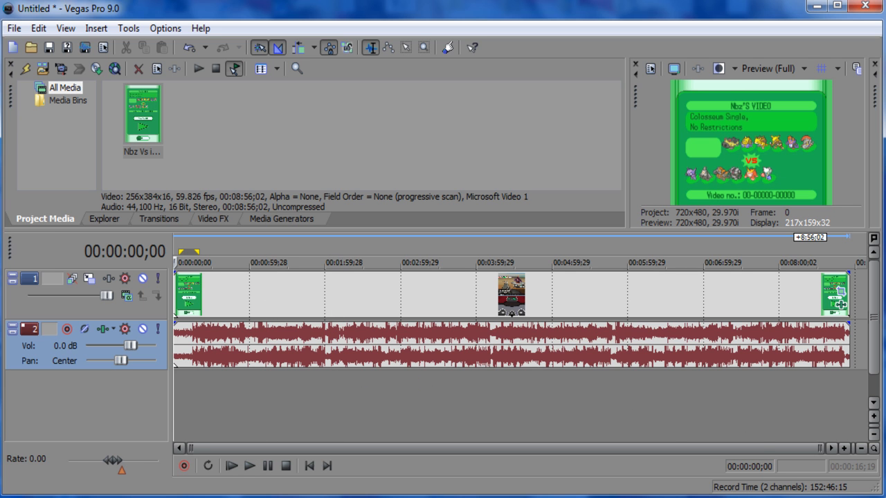
Delete the battle recording's audio event, check the playback, and remove the emptied audio track.
{"action": "left_click", "coordinate": [355, 355]}
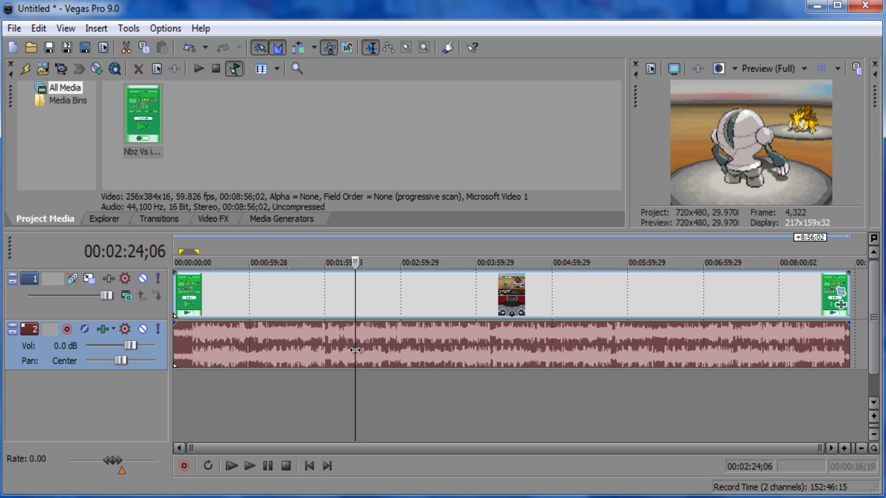
{"action": "key", "text": "Delete"}
{"action": "left_click_drag", "start_coordinate": [355, 350], "coordinate": [550, 342]}
{"action": "left_click_drag", "start_coordinate": [622, 337], "coordinate": [340, 360]}
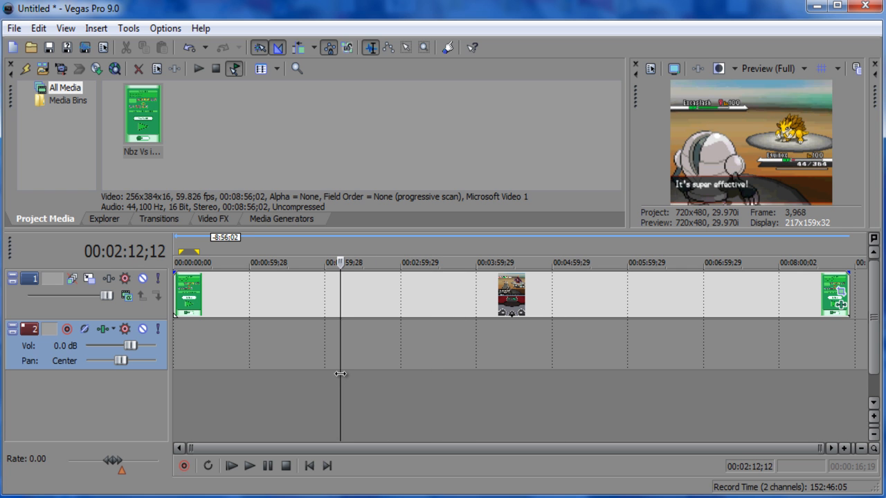
{"action": "key", "text": "space"}
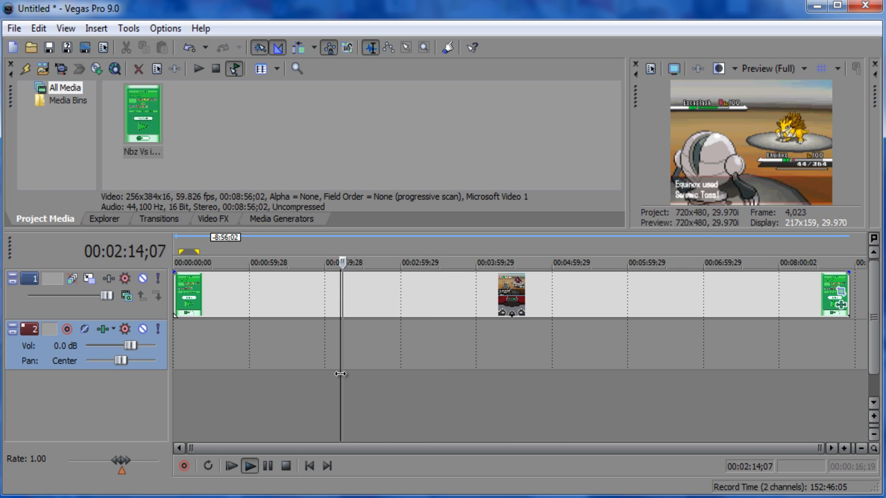
{"action": "key", "text": "space"}
{"action": "left_click_drag", "start_coordinate": [340, 374], "coordinate": [166, 367]}
{"action": "right_click", "coordinate": [19, 356]}
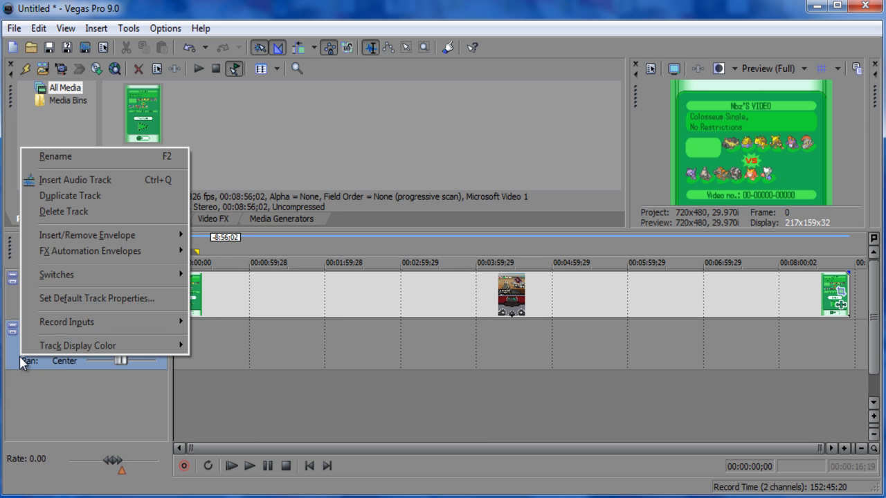
{"action": "left_click", "coordinate": [69, 212]}
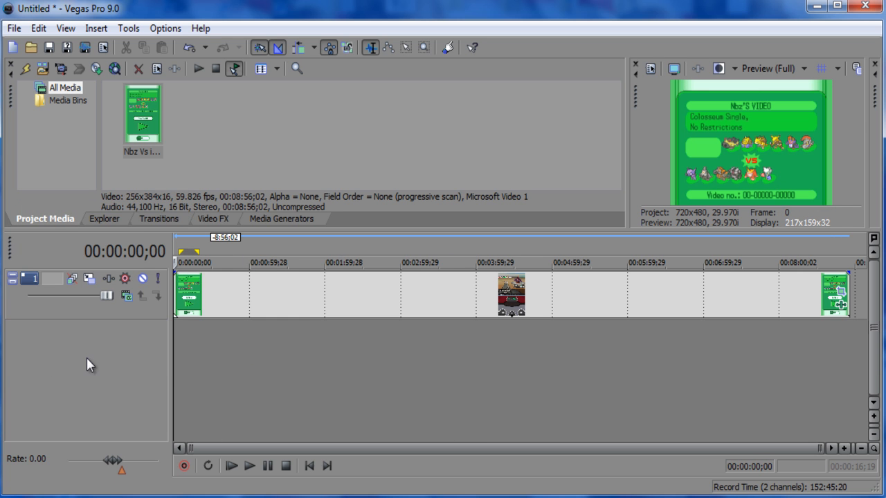
Split the video event at 00:00:15;28 and move the second part about 26 seconds later, leaving a gap.
{"action": "left_click_drag", "start_coordinate": [301, 349], "coordinate": [193, 364]}
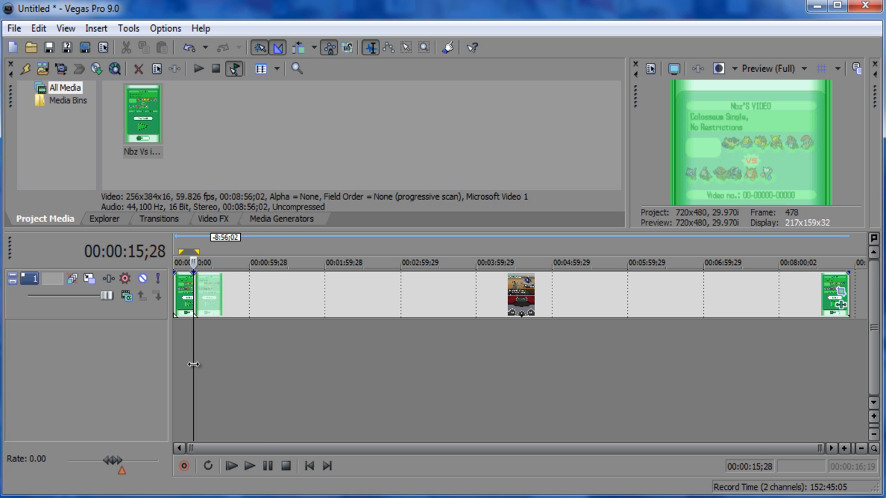
{"action": "left_click_drag", "start_coordinate": [232, 304], "coordinate": [265, 305]}
{"action": "left_click", "coordinate": [229, 337]}
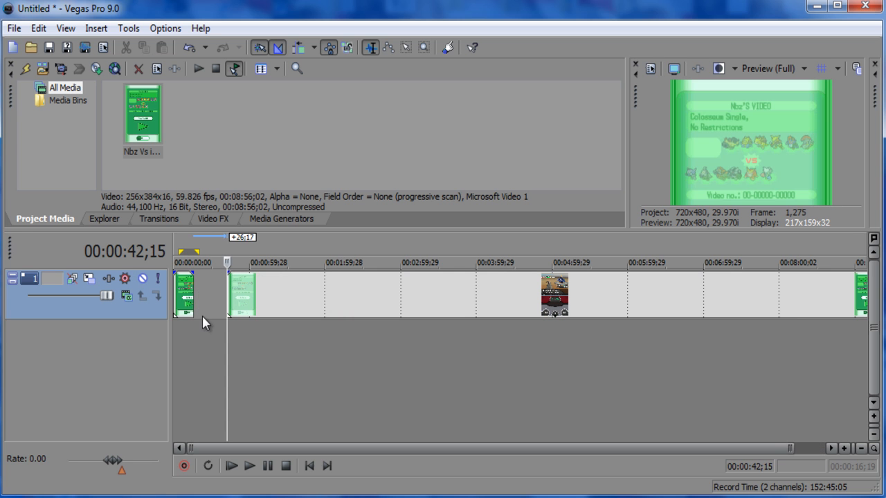
{"action": "left_click", "coordinate": [196, 338]}
{"action": "left_click", "coordinate": [207, 334]}
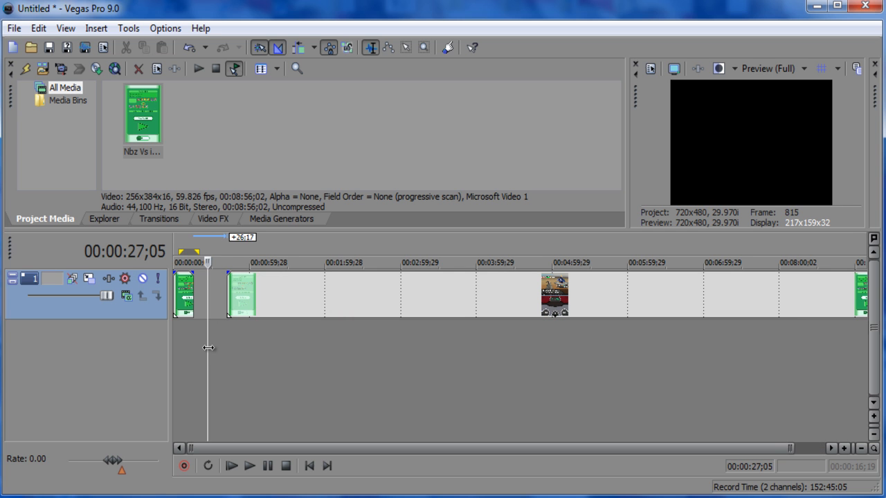
{"action": "left_click", "coordinate": [224, 344]}
{"action": "left_click", "coordinate": [249, 346]}
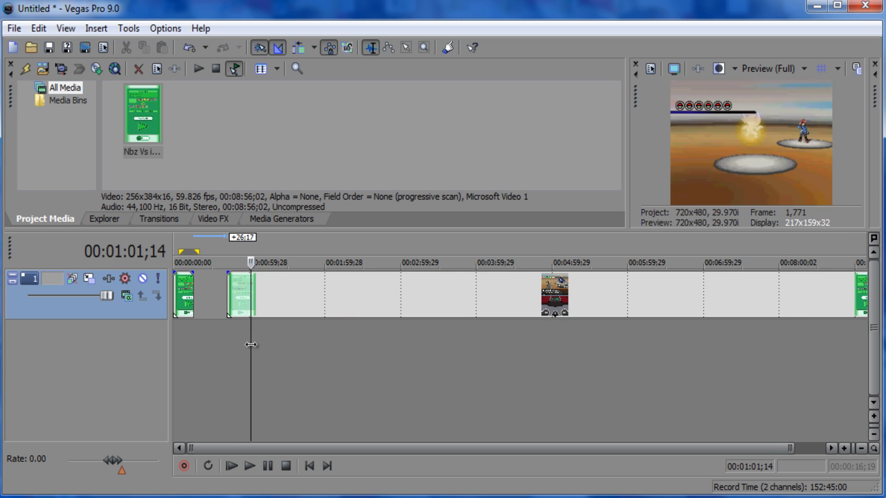
Extend the end of the first video part to about 00:00:21;25 and check the frames around it.
{"action": "left_click", "coordinate": [193, 287]}
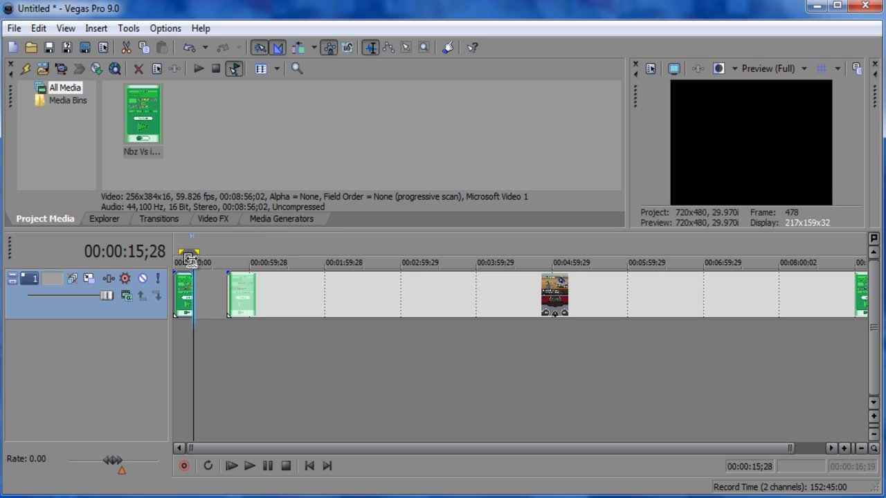
{"action": "left_click_drag", "start_coordinate": [196, 288], "coordinate": [202, 288]}
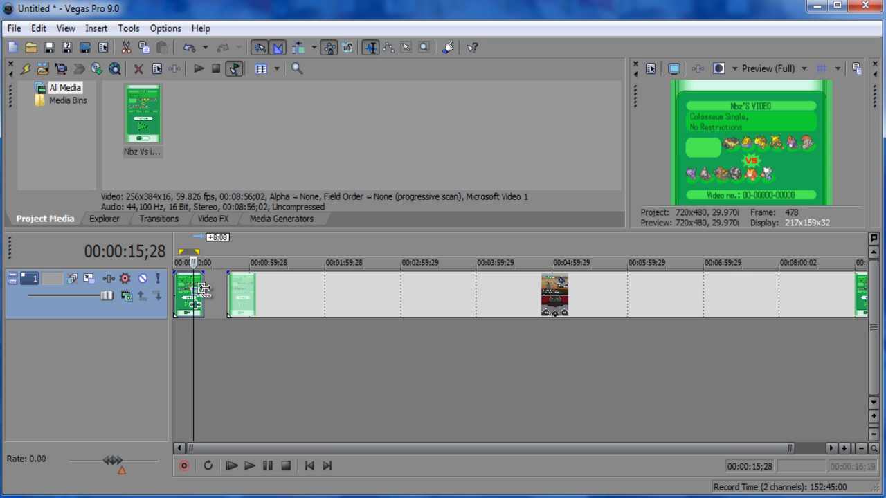
{"action": "left_click", "coordinate": [206, 325]}
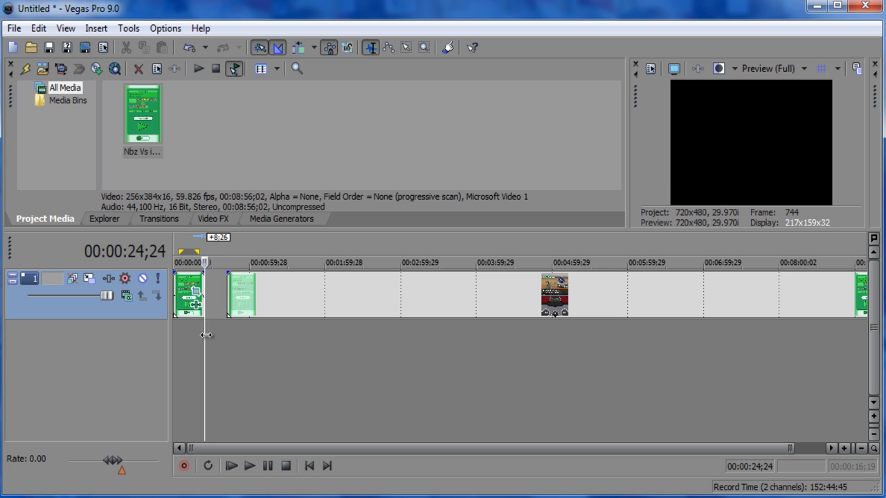
{"action": "left_click", "coordinate": [221, 333]}
{"action": "left_click_drag", "start_coordinate": [205, 291], "coordinate": [201, 292]}
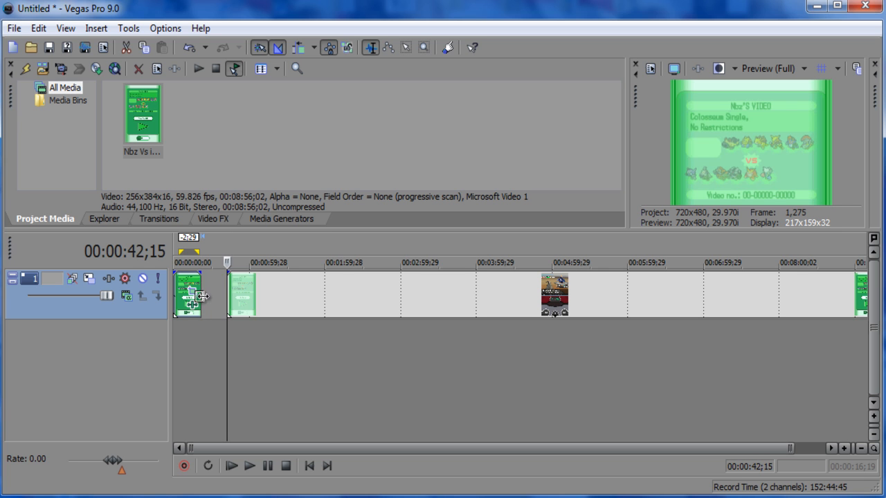
{"action": "left_click", "coordinate": [201, 322]}
{"action": "mouse_move", "coordinate": [200, 334]}
{"action": "left_mouse_down"}
{"action": "mouse_move", "coordinate": [187, 336]}
{"action": "mouse_move", "coordinate": [199, 337]}
{"action": "left_mouse_up"}
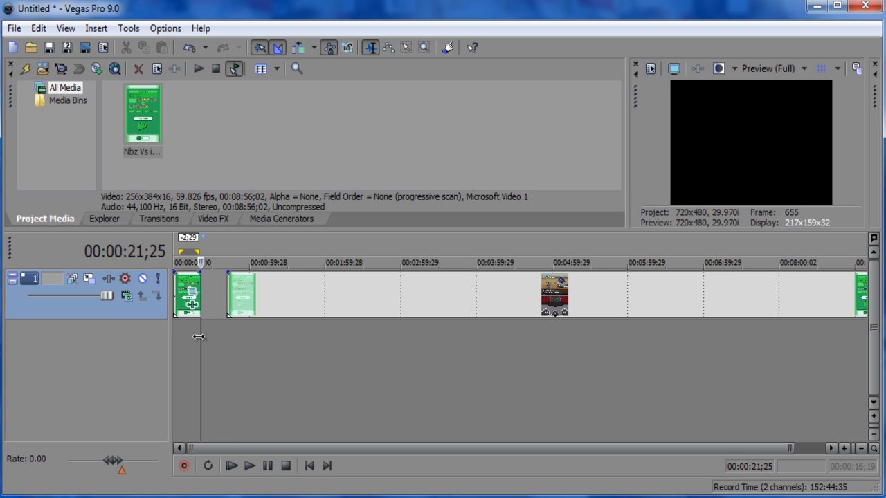
Move the second video part back against the end of the first part and preview it from about 00:05:03.
{"action": "left_click_drag", "start_coordinate": [251, 308], "coordinate": [555, 340]}
{"action": "key", "text": "space"}
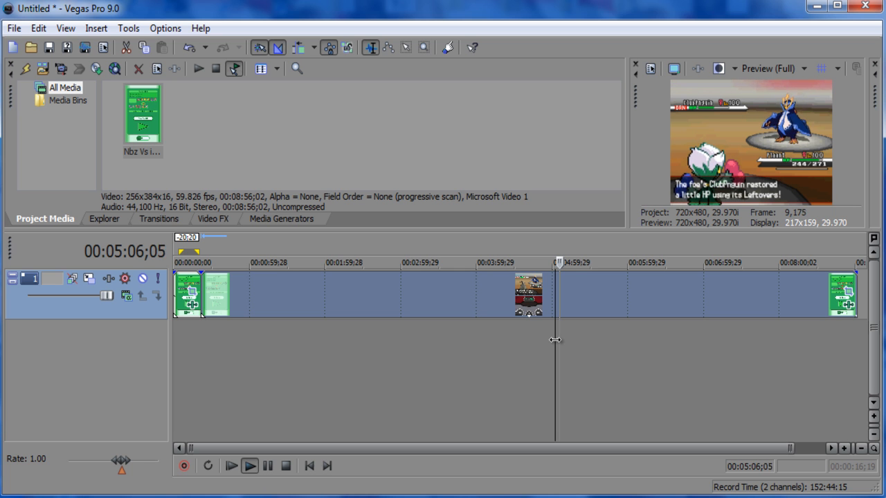
{"action": "key", "text": "space"}
Time-compress the second video part so that it ends at about 00:07:25;03, and preview the sped-up battle.
{"action": "left_click_drag", "start_coordinate": [556, 339], "coordinate": [734, 344]}
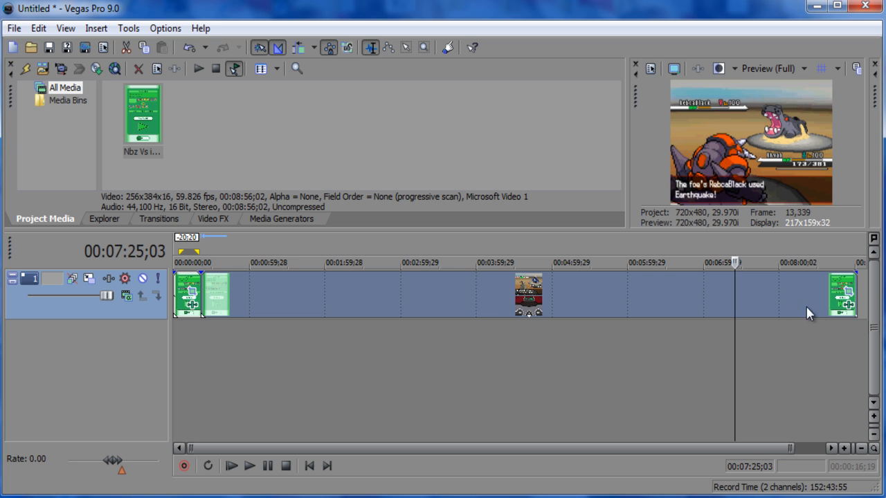
{"action": "left_click_drag", "start_coordinate": [853, 281], "coordinate": [735, 284]}
{"action": "left_click", "coordinate": [535, 339]}
{"action": "key", "text": "space"}
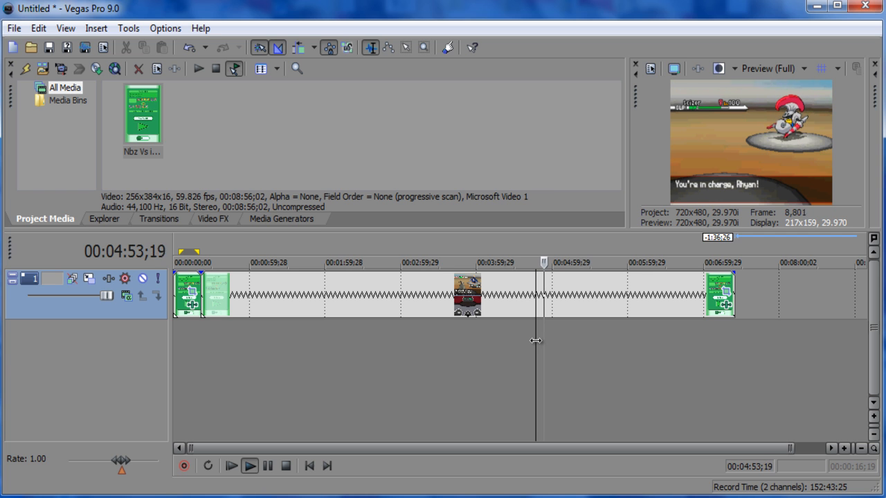
{"action": "left_click_drag", "start_coordinate": [536, 340], "coordinate": [673, 312]}
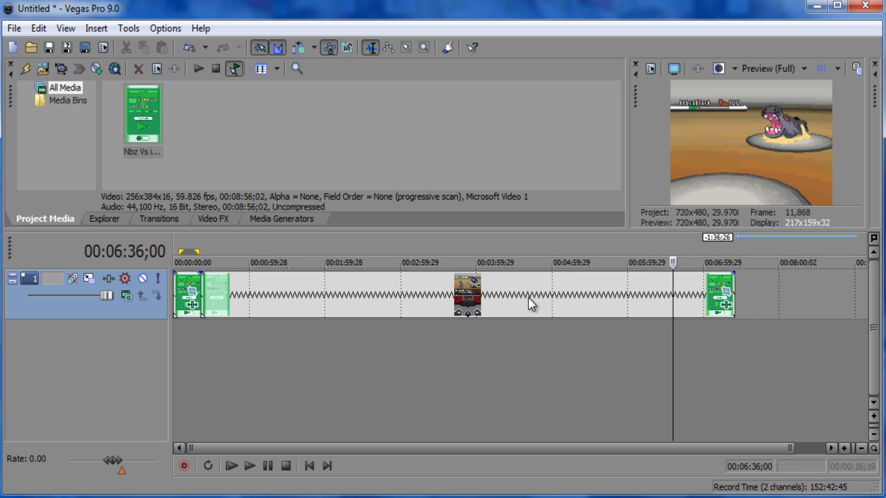
Time-stretch the end of the second video part by about 6 seconds and preview the battle from about 00:01:25.
{"action": "left_click_drag", "start_coordinate": [672, 367], "coordinate": [724, 358]}
{"action": "left_click_drag", "start_coordinate": [734, 285], "coordinate": [742, 285]}
{"action": "left_click", "coordinate": [735, 342]}
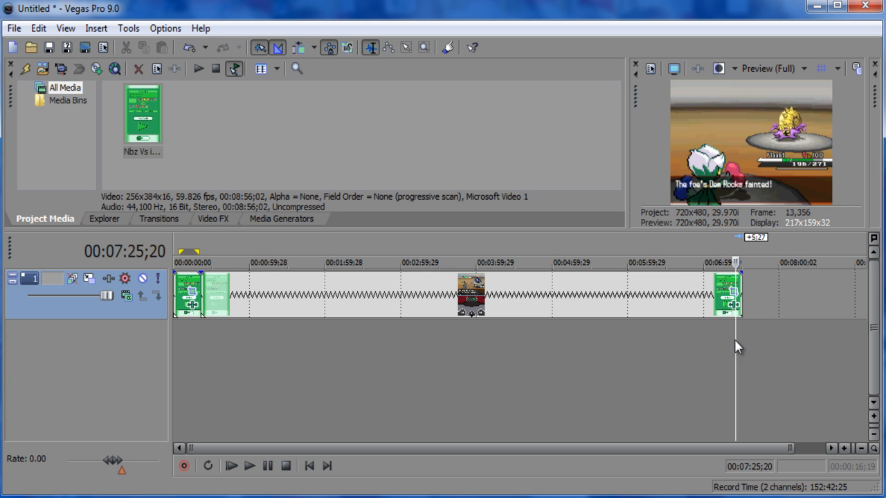
{"action": "left_click_drag", "start_coordinate": [735, 348], "coordinate": [281, 380]}
{"action": "key", "text": "space"}
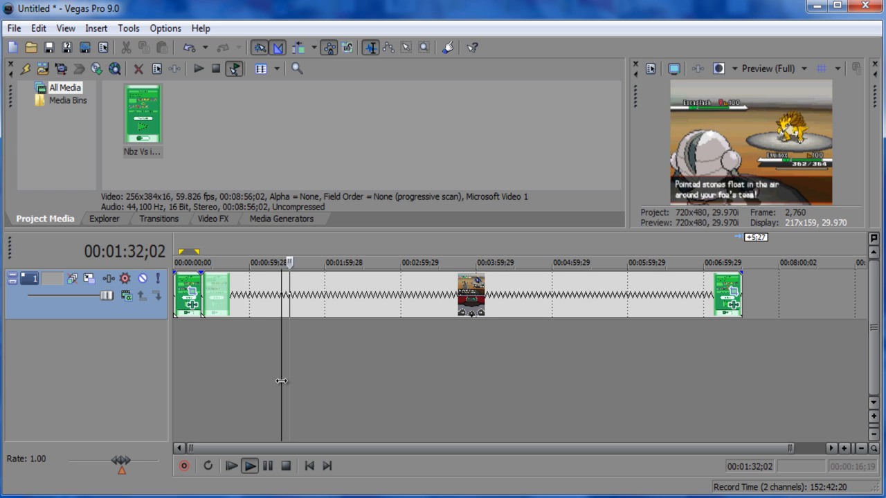
{"action": "left_click_drag", "start_coordinate": [281, 381], "coordinate": [735, 323]}
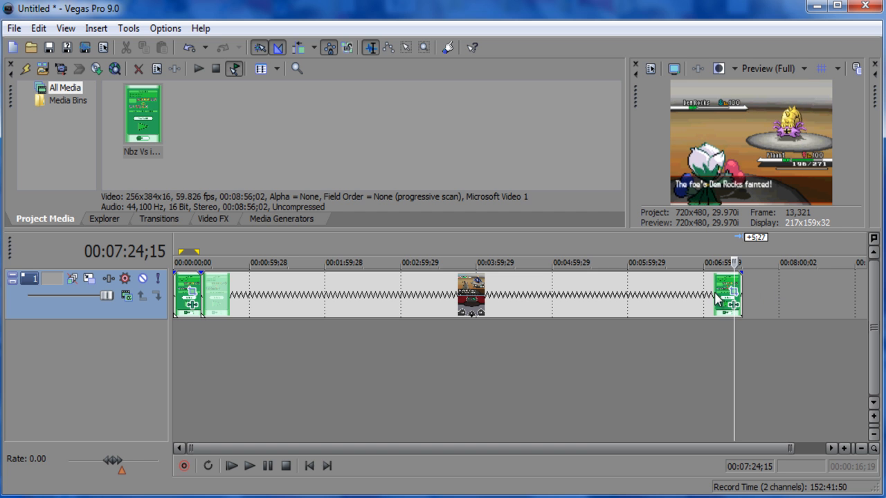
Import the Nbz Vs 10Vivman 5GAAG video from the Battles folder in Nubz Stuff into the project media.
{"action": "key", "text": "alt+Tab"}
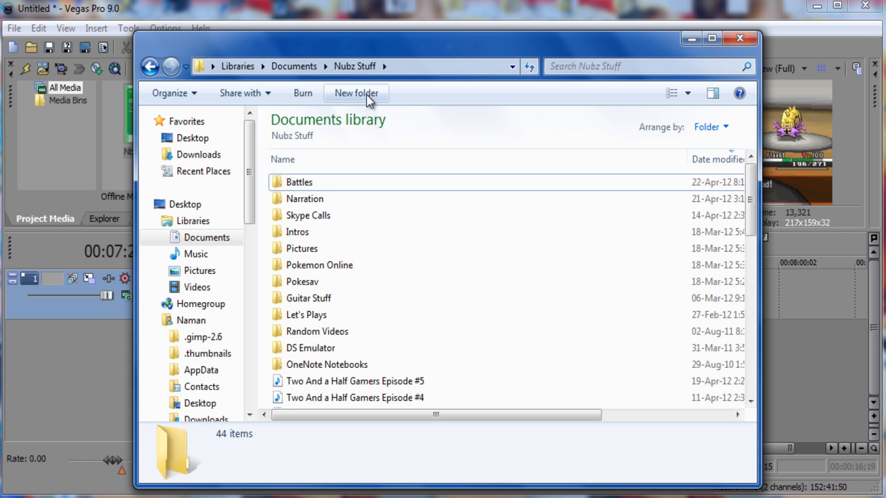
{"action": "left_click_drag", "start_coordinate": [387, 53], "coordinate": [397, 41]}
{"action": "double_click", "coordinate": [321, 172]}
{"action": "left_click_drag", "start_coordinate": [323, 188], "coordinate": [138, 177]}
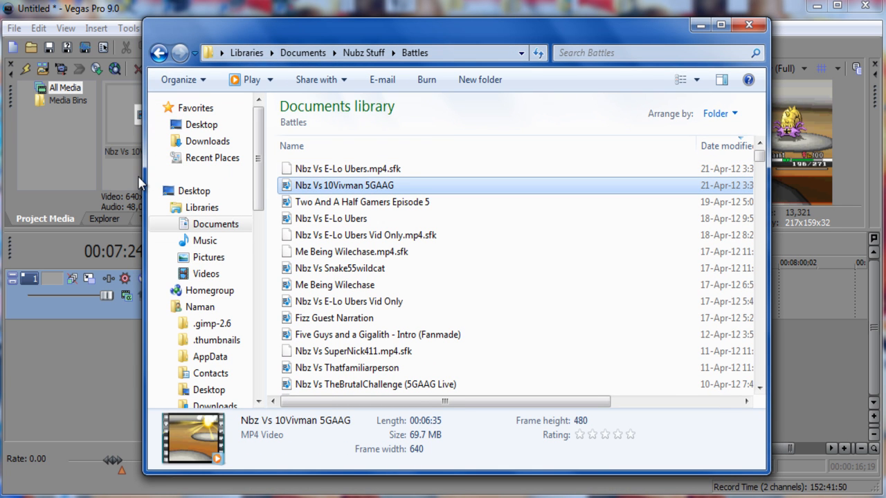
{"action": "left_click", "coordinate": [138, 181]}
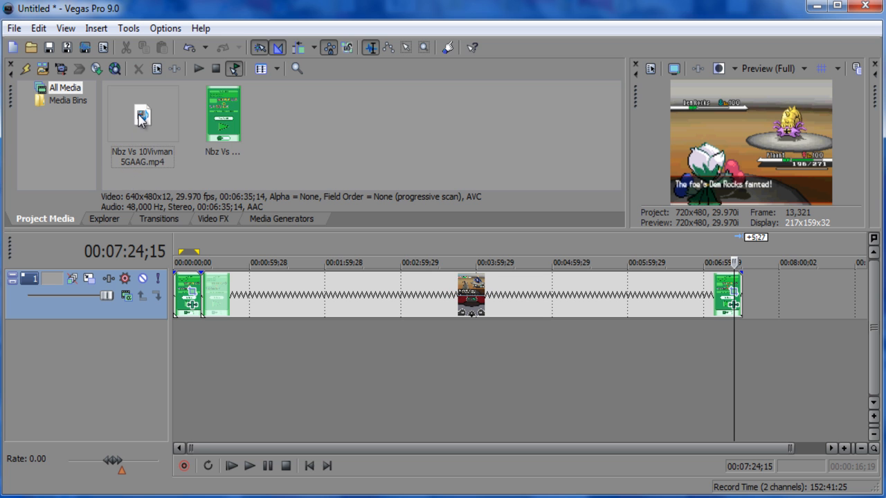
Import the Outro Final video from the Intros folder in Nubz Stuff and minimize the file browser.
{"action": "left_click", "coordinate": [57, 496]}
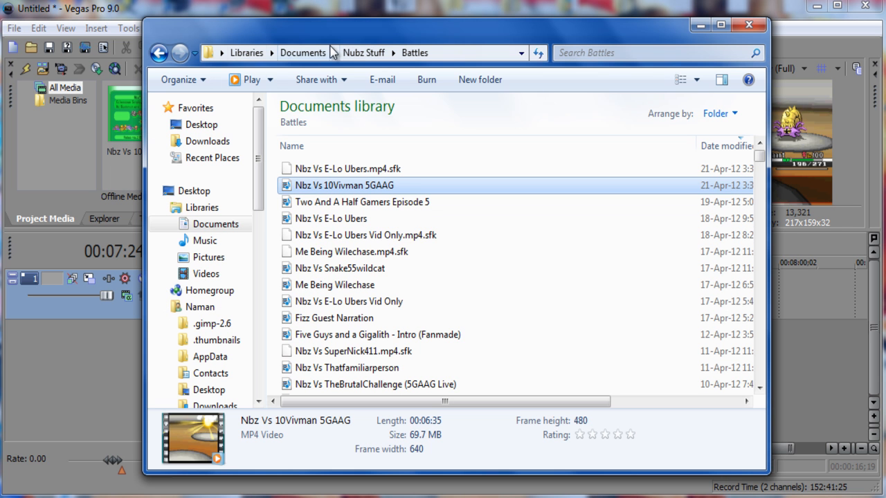
{"action": "left_click", "coordinate": [369, 53]}
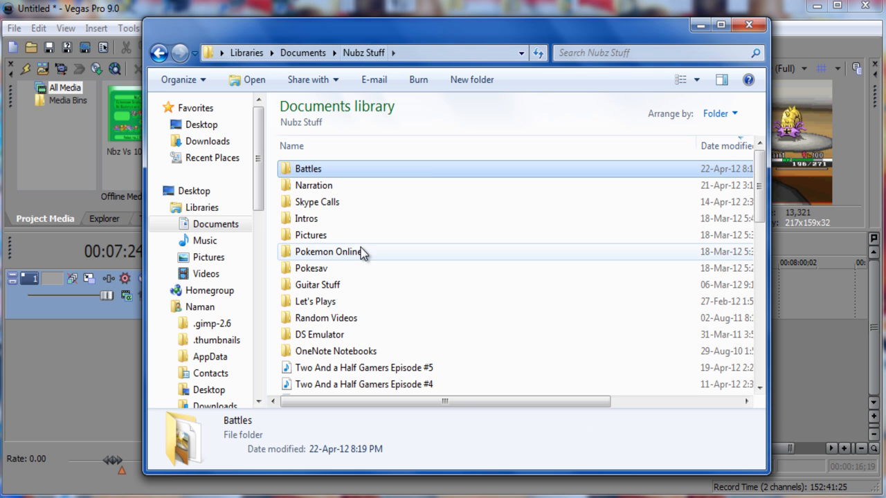
{"action": "double_click", "coordinate": [317, 220]}
{"action": "left_click_drag", "start_coordinate": [315, 253], "coordinate": [137, 182]}
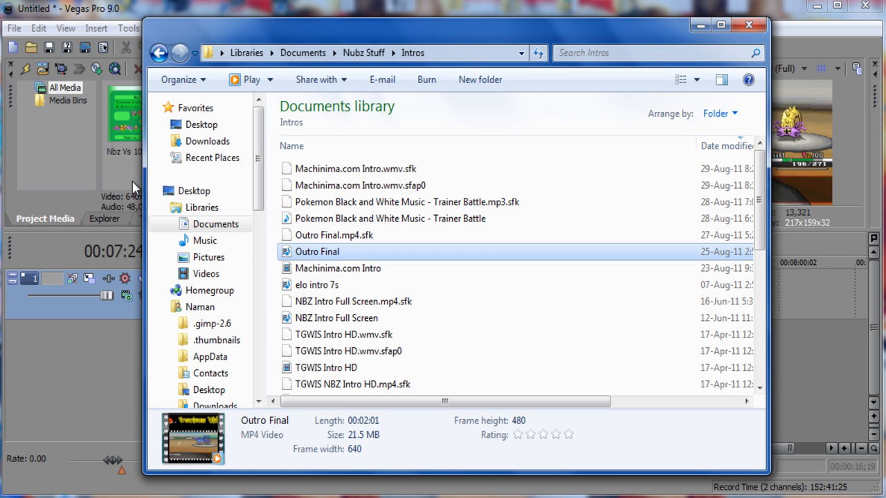
{"action": "left_click", "coordinate": [703, 26]}
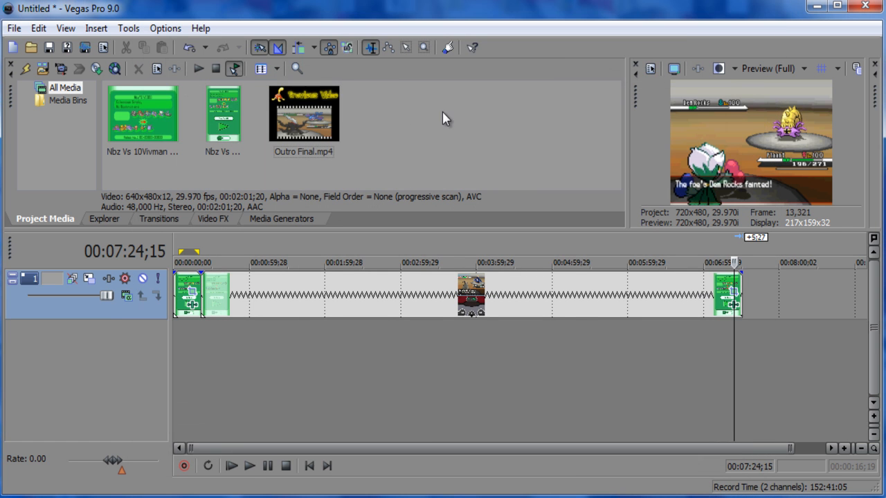
Place Outro Final.mp4 directly after the battle on the video track and delete its audio track.
{"action": "left_click_drag", "start_coordinate": [294, 114], "coordinate": [570, 218]}
{"action": "left_click_drag", "start_coordinate": [751, 330], "coordinate": [751, 304]}
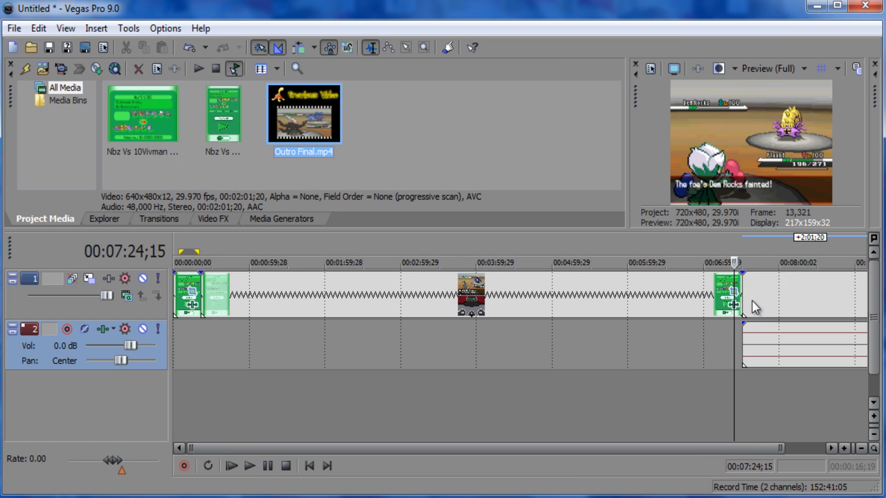
{"action": "right_click", "coordinate": [20, 344]}
{"action": "left_click", "coordinate": [80, 199]}
Place Nbz Vs 10Vivman 5GAAG.mp4 on a new track above, starting shortly before the battle's end, and delete its audio track.
{"action": "left_click_drag", "start_coordinate": [142, 114], "coordinate": [645, 245]}
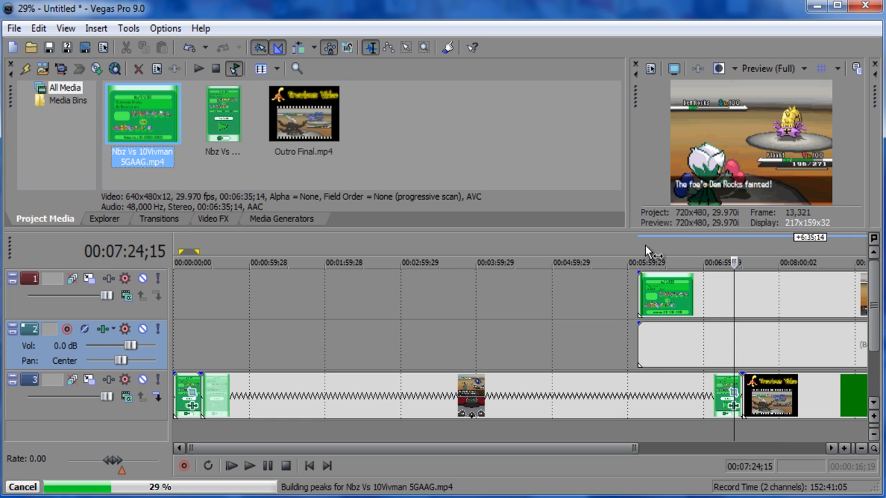
{"action": "left_click_drag", "start_coordinate": [663, 281], "coordinate": [697, 282]}
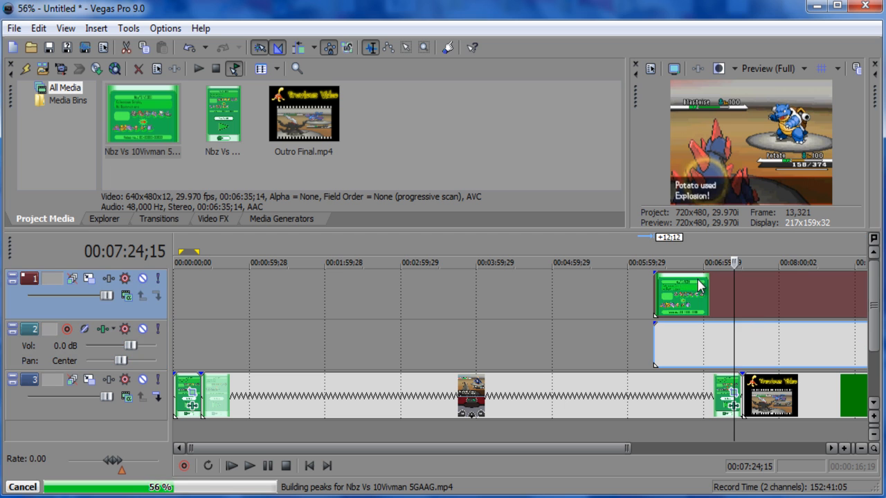
{"action": "right_click", "coordinate": [13, 356]}
{"action": "left_click", "coordinate": [35, 199]}
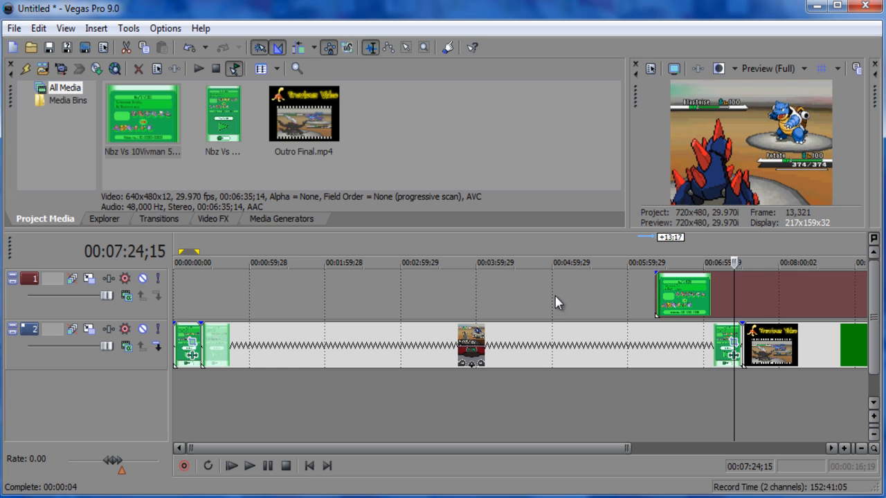
Split the upper battle clip at 00:07:31;00 and 00:10:00;05, and delete the pieces before and after the middle section.
{"action": "left_click_drag", "start_coordinate": [733, 286], "coordinate": [742, 288]}
{"action": "key", "text": "s"}
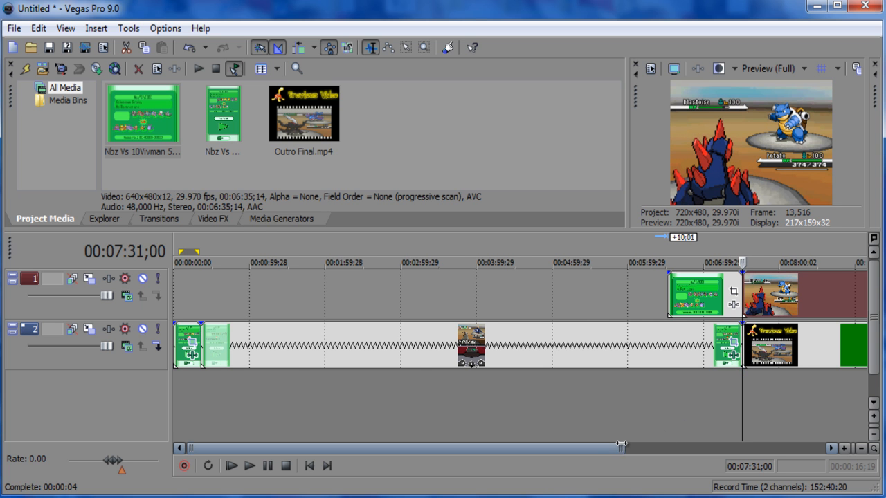
{"action": "left_click_drag", "start_coordinate": [620, 448], "coordinate": [713, 448]}
{"action": "left_click", "coordinate": [795, 303]}
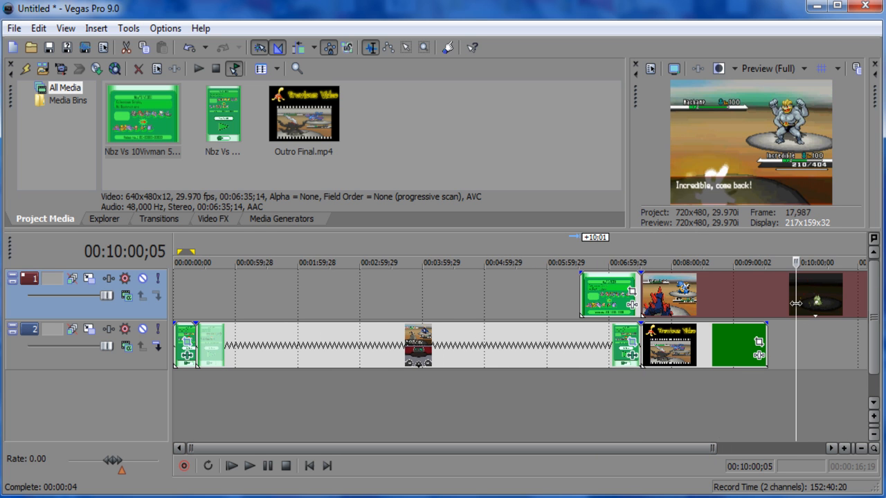
{"action": "key", "text": "s"}
{"action": "left_click", "coordinate": [817, 306]}
{"action": "key", "text": "Delete"}
{"action": "left_click", "coordinate": [606, 298]}
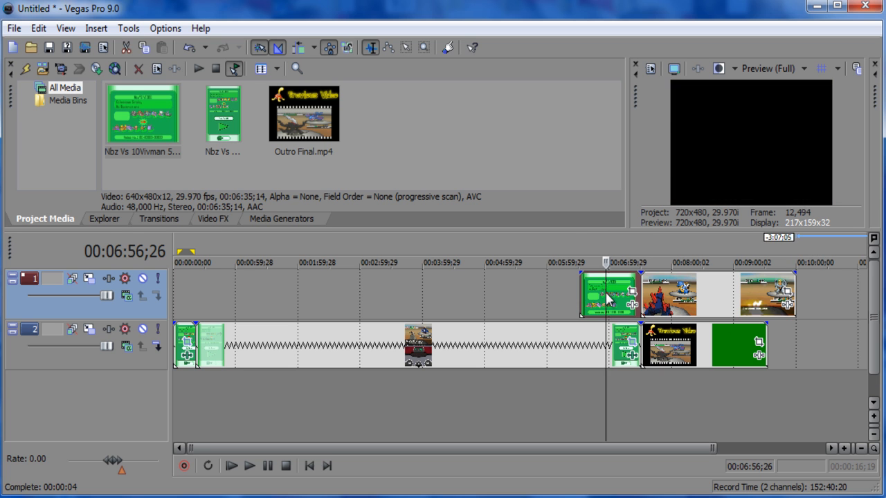
{"action": "key", "text": "Delete"}
Trim the end of the upper battle clip to line up with the end of Outro Final.
{"action": "left_click_drag", "start_coordinate": [788, 285], "coordinate": [647, 344]}
{"action": "left_click", "coordinate": [712, 298]}
{"action": "left_click", "coordinate": [683, 340]}
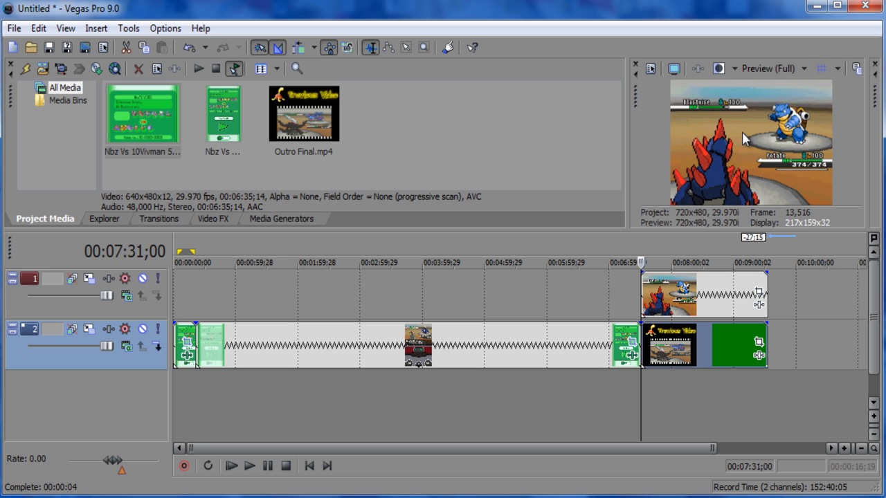
Add the Sony Color Corrector with the HD Quality preset to the Nbz Vs 10Vivman 5GAAG clip above the outro.
{"action": "left_click_drag", "start_coordinate": [674, 356], "coordinate": [644, 399]}
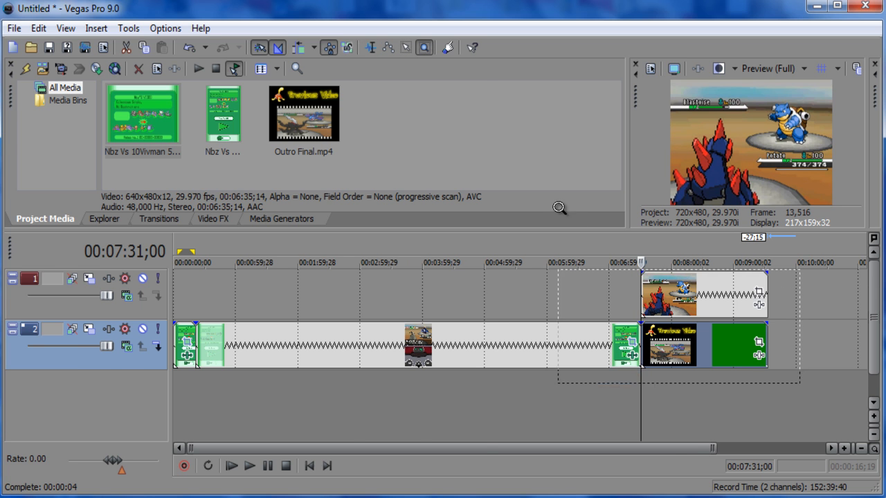
{"action": "left_click_drag", "start_coordinate": [559, 207], "coordinate": [557, 211]}
{"action": "left_click", "coordinate": [369, 47]}
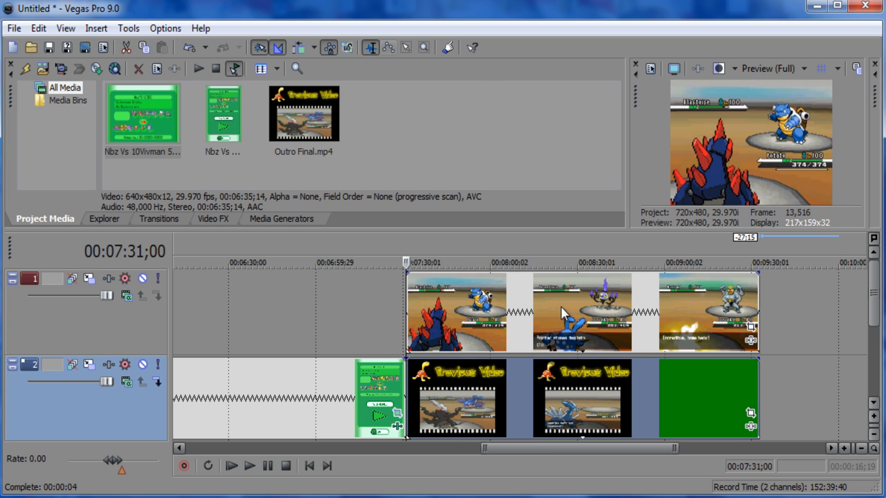
{"action": "left_click", "coordinate": [750, 341]}
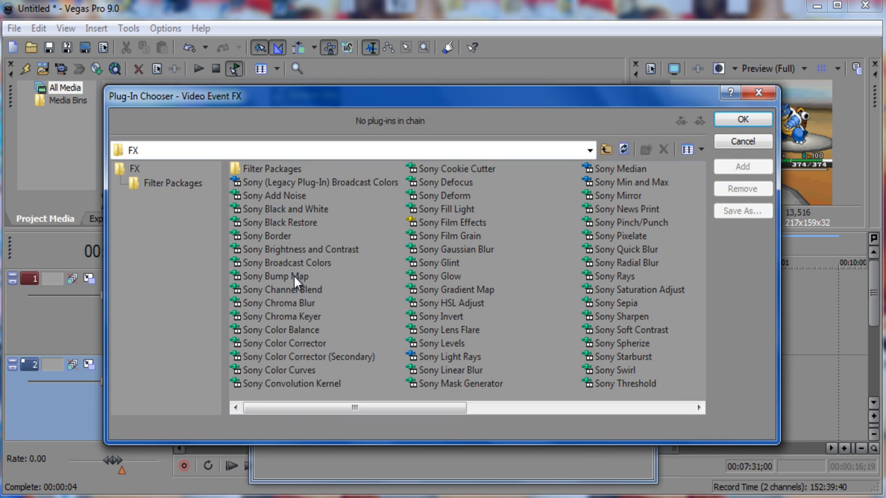
{"action": "left_click", "coordinate": [289, 343]}
{"action": "left_click", "coordinate": [743, 119]}
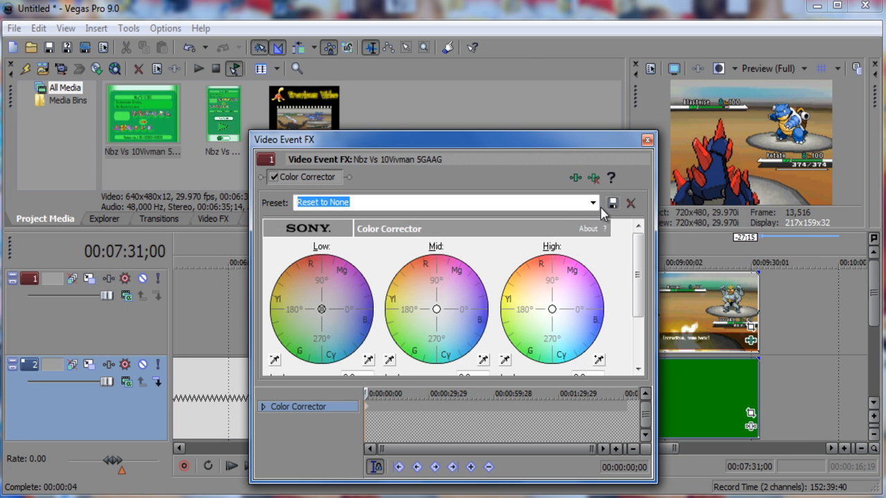
{"action": "left_click", "coordinate": [592, 202]}
{"action": "left_click", "coordinate": [342, 340]}
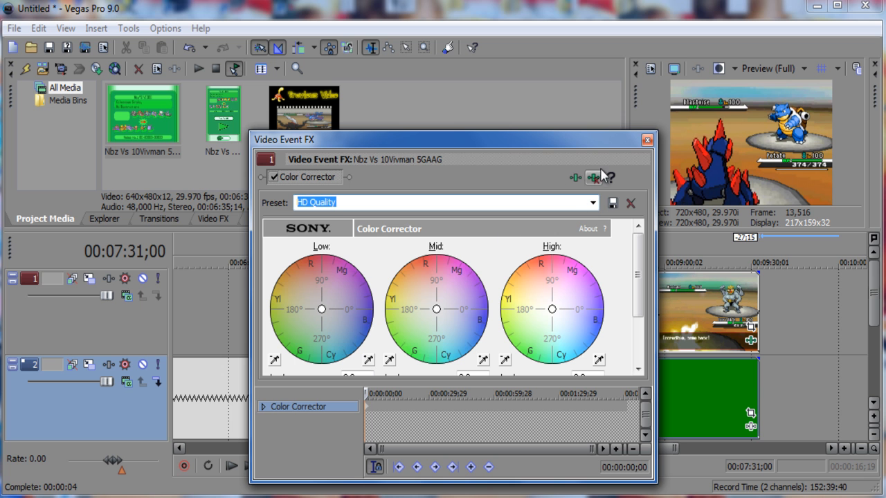
{"action": "left_click", "coordinate": [647, 140]}
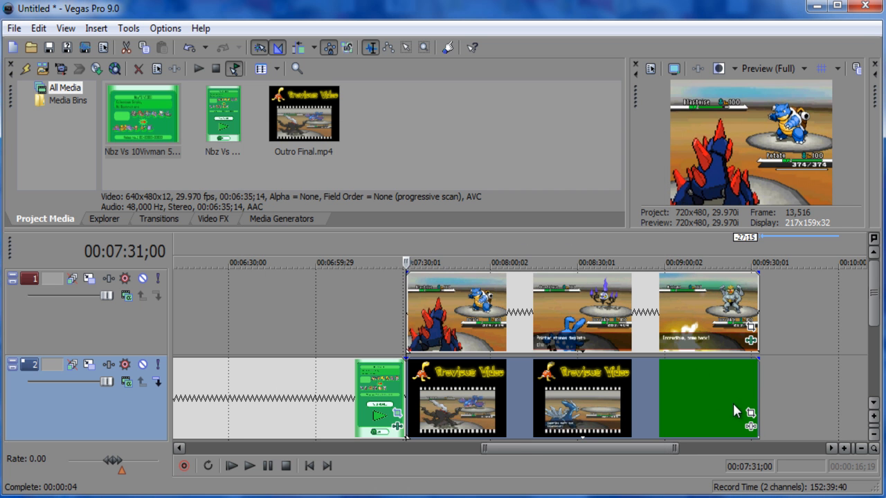
Add the Sony Color Corrector with the HD Quality preset to the Outro Final clip.
{"action": "left_click", "coordinate": [751, 428]}
{"action": "left_click", "coordinate": [302, 344]}
{"action": "left_click", "coordinate": [735, 119]}
{"action": "left_click", "coordinate": [590, 204]}
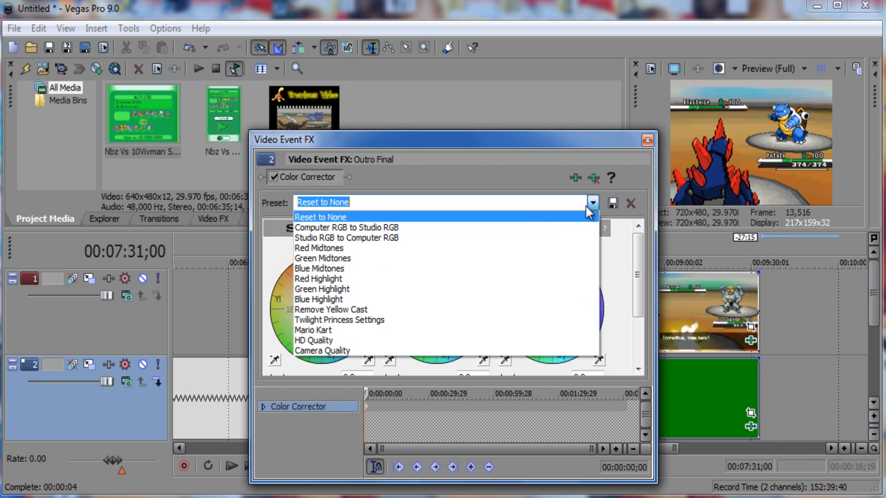
{"action": "left_click", "coordinate": [318, 342]}
{"action": "left_click", "coordinate": [648, 140]}
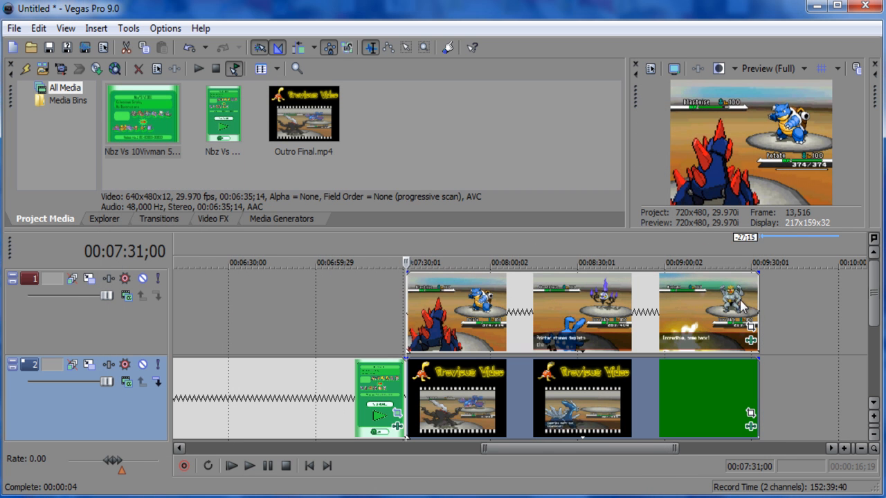
In the upper clip's pan/crop settings, set Maintain aspect ratio to No and apply the Previous Battle Screen preset.
{"action": "left_click", "coordinate": [750, 325]}
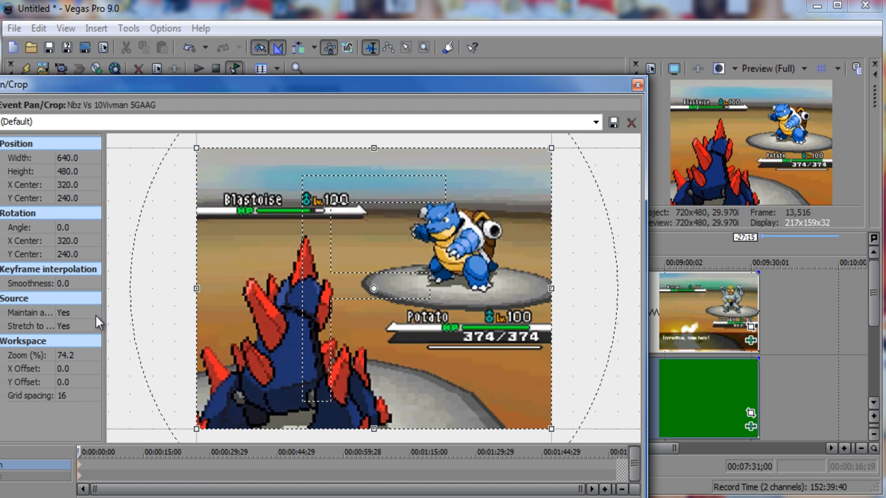
{"action": "left_click", "coordinate": [76, 313]}
{"action": "left_click", "coordinate": [81, 336]}
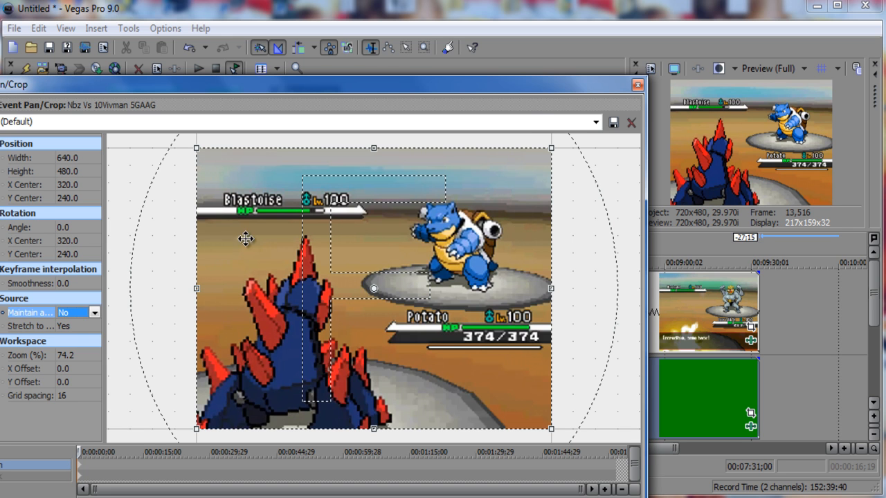
{"action": "left_click", "coordinate": [595, 122]}
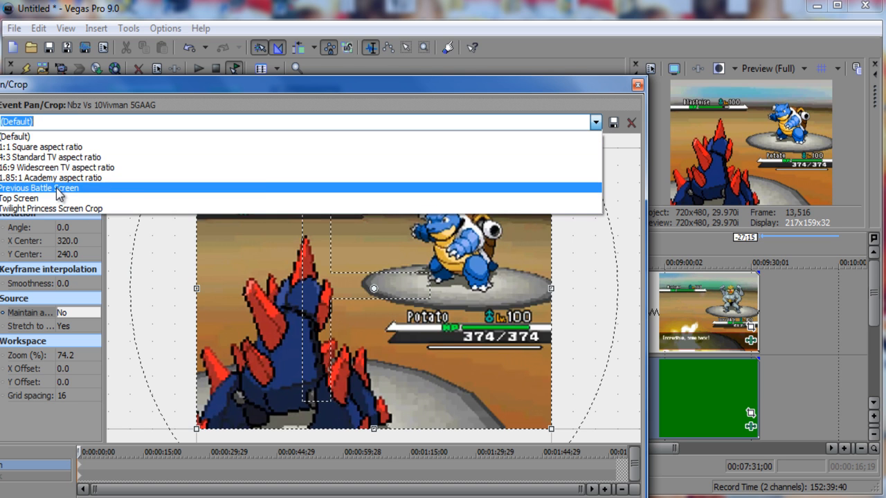
{"action": "left_click", "coordinate": [59, 188]}
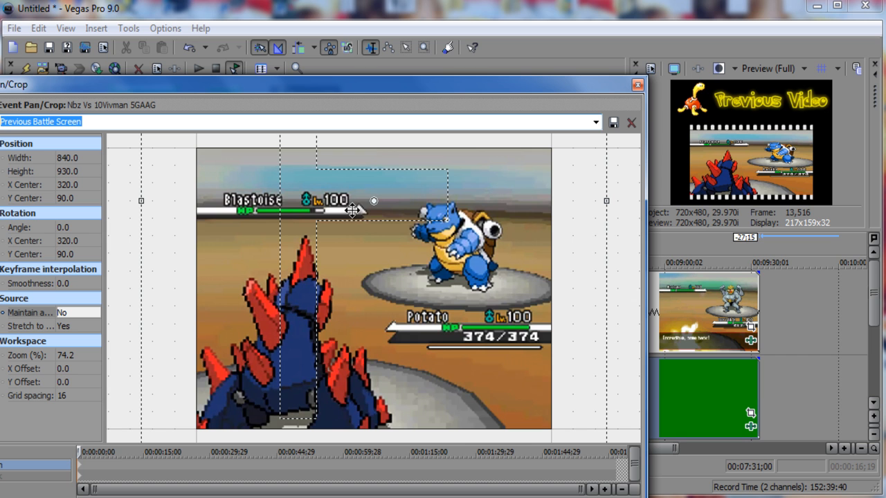
Try the Top Screen crop preset on the upper clip, reapply Previous Battle Screen and close the crop settings.
{"action": "left_click", "coordinate": [595, 122]}
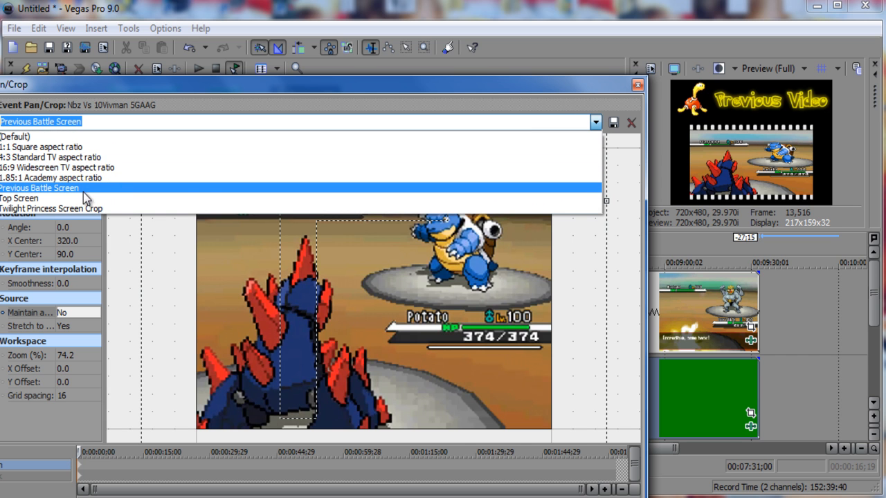
{"action": "left_click", "coordinate": [53, 198]}
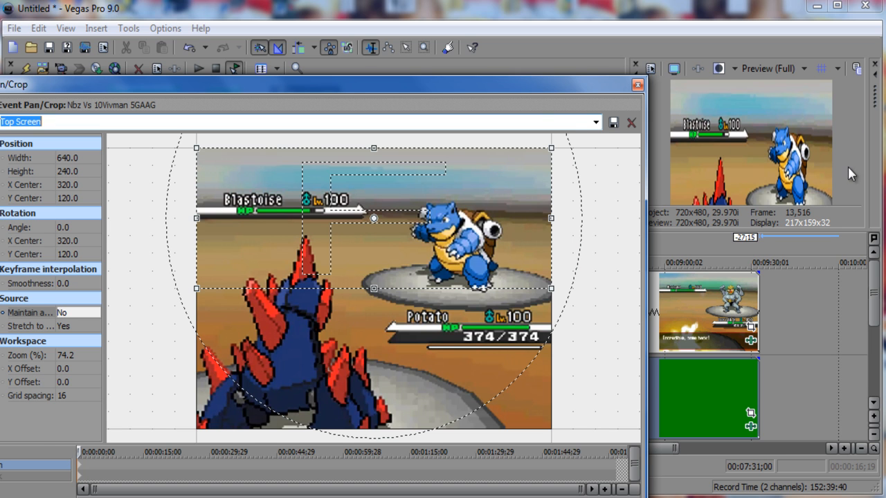
{"action": "left_click", "coordinate": [595, 123]}
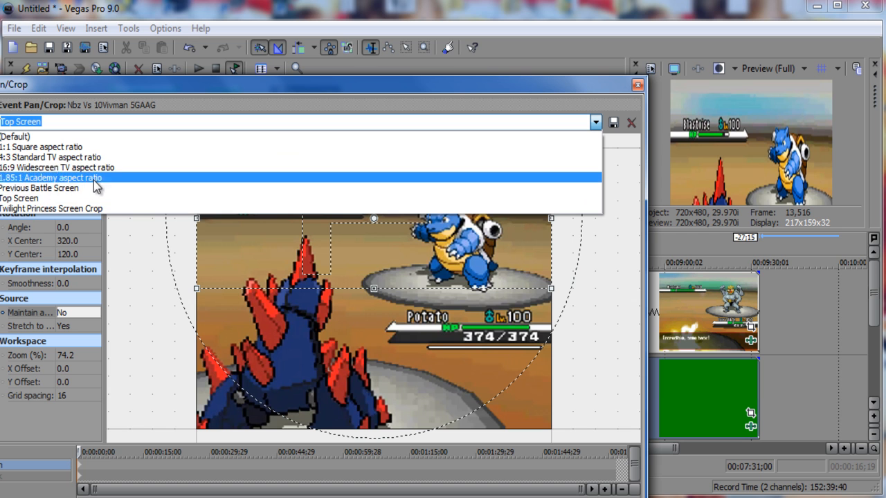
{"action": "left_click", "coordinate": [60, 191]}
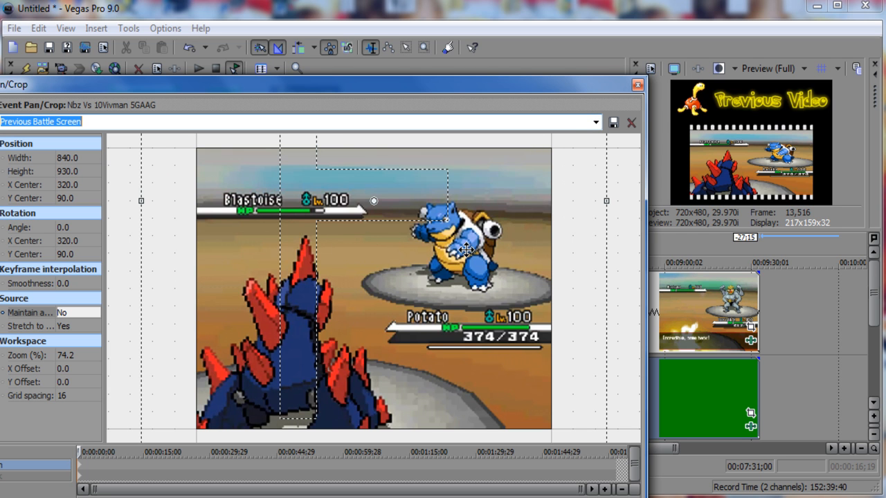
{"action": "left_click", "coordinate": [638, 85]}
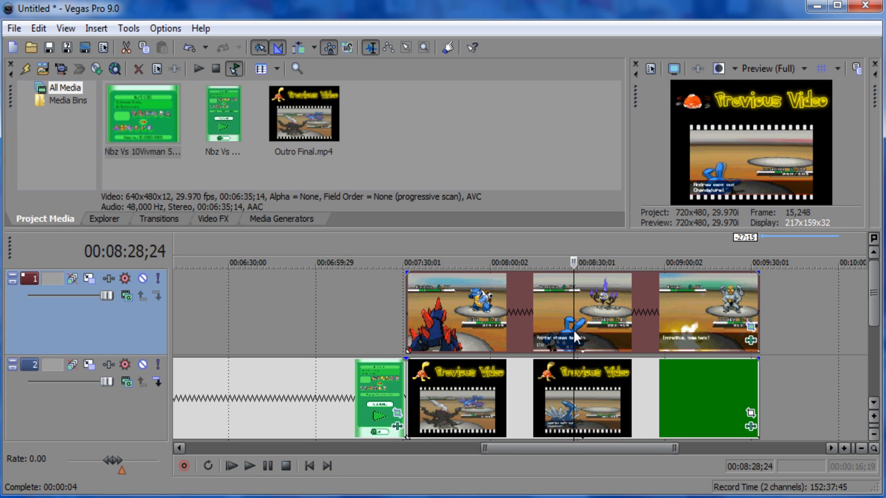
Add a fade-out to the main battle's end and fade-ins to the starts of Outro Final and the upper clip.
{"action": "left_click_drag", "start_coordinate": [574, 324], "coordinate": [386, 320]}
{"action": "left_click", "coordinate": [425, 47]}
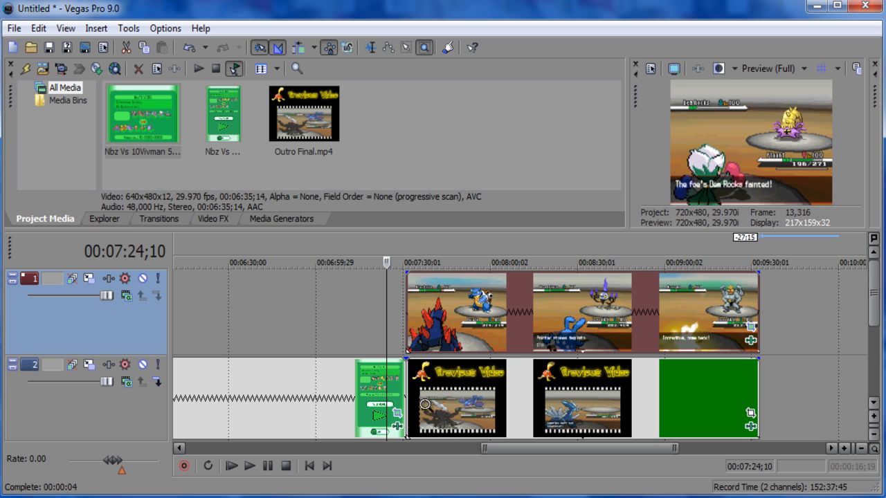
{"action": "left_click_drag", "start_coordinate": [371, 229], "coordinate": [369, 228]}
{"action": "left_click", "coordinate": [371, 48]}
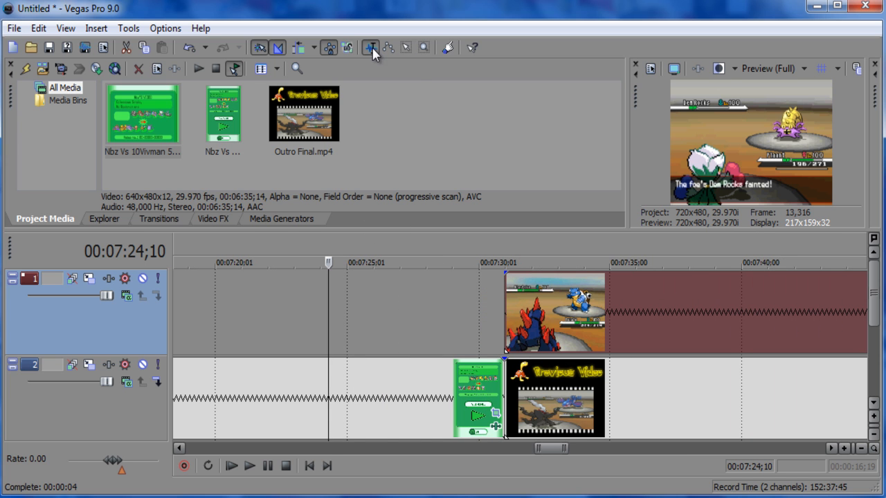
{"action": "left_click_drag", "start_coordinate": [505, 357], "coordinate": [593, 355]}
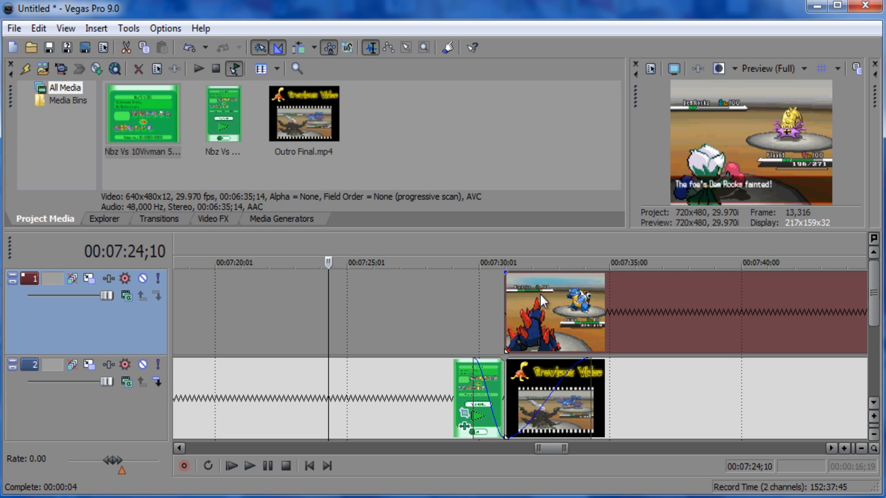
{"action": "left_click_drag", "start_coordinate": [505, 273], "coordinate": [536, 274]}
Play the transition from the main battle into the outro to check the fades.
{"action": "left_click", "coordinate": [473, 305]}
{"action": "key", "text": "space"}
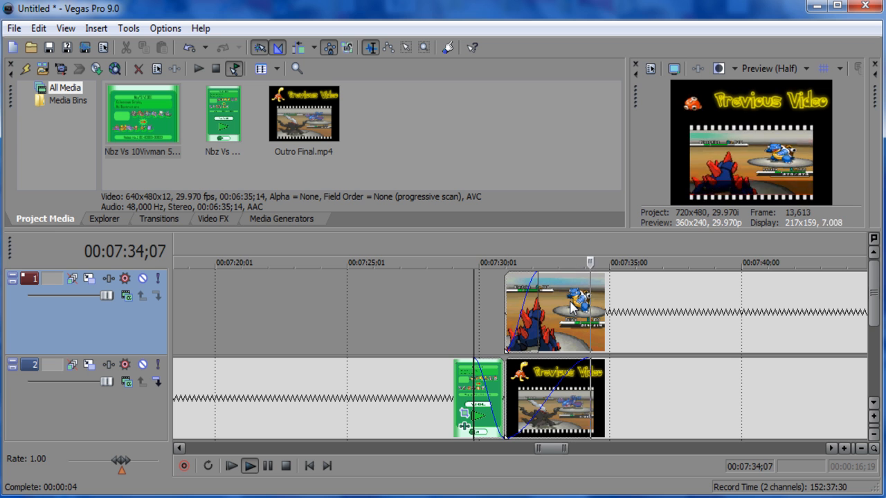
{"action": "key", "text": "space"}
Move Outro Final out from under the upper clip, play it on its own, and move it back.
{"action": "left_click_drag", "start_coordinate": [566, 448], "coordinate": [679, 446]}
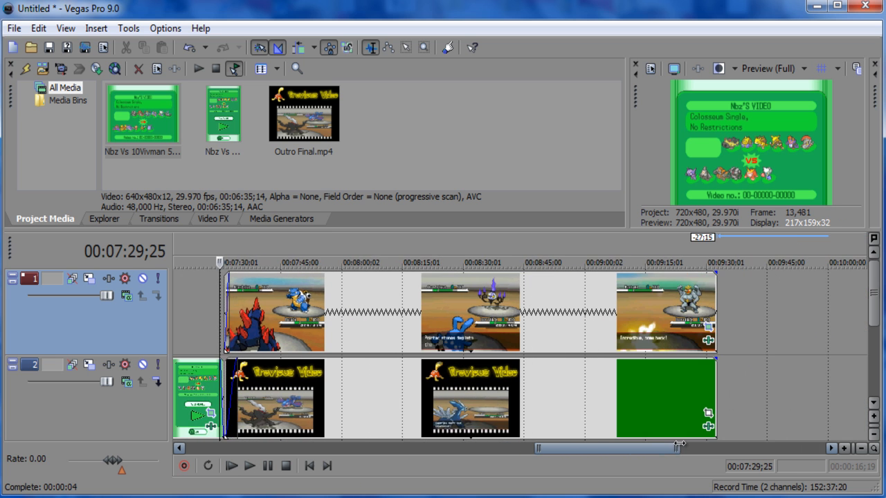
{"action": "left_click_drag", "start_coordinate": [526, 389], "coordinate": [848, 380]}
{"action": "left_click", "coordinate": [774, 383]}
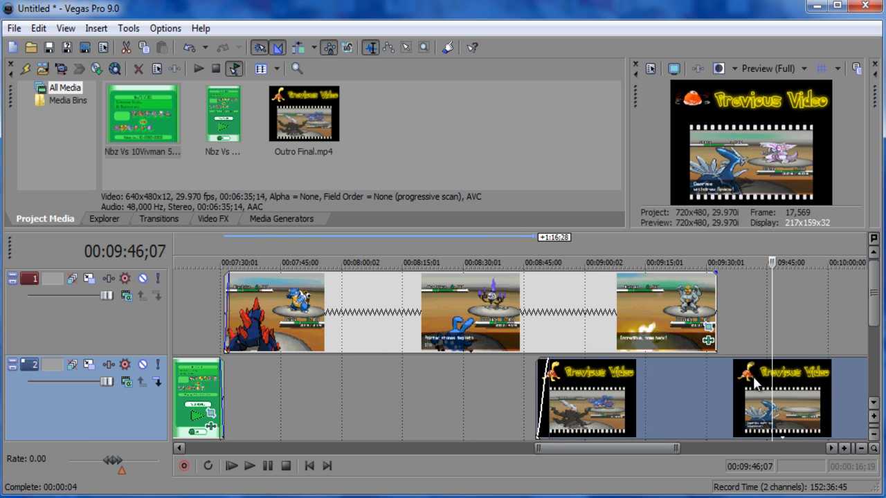
{"action": "key", "text": "space"}
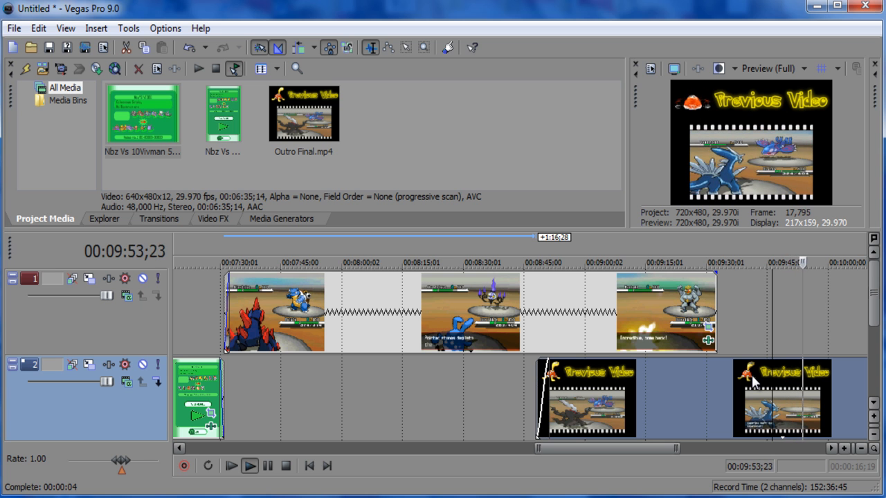
{"action": "key", "text": "space"}
{"action": "left_click_drag", "start_coordinate": [777, 390], "coordinate": [413, 402]}
Play the outro's opening again with the battle clip overlaid in its frame.
{"action": "left_click", "coordinate": [216, 319]}
{"action": "key", "text": "space"}
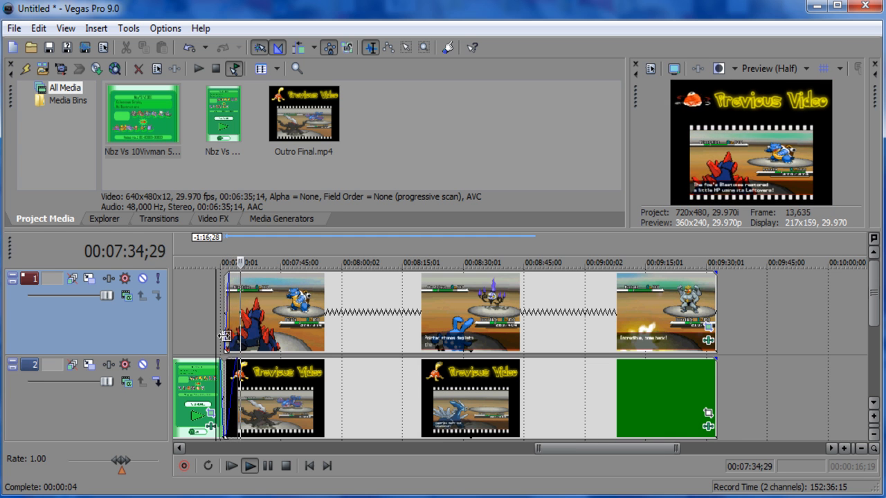
{"action": "key", "text": "space"}
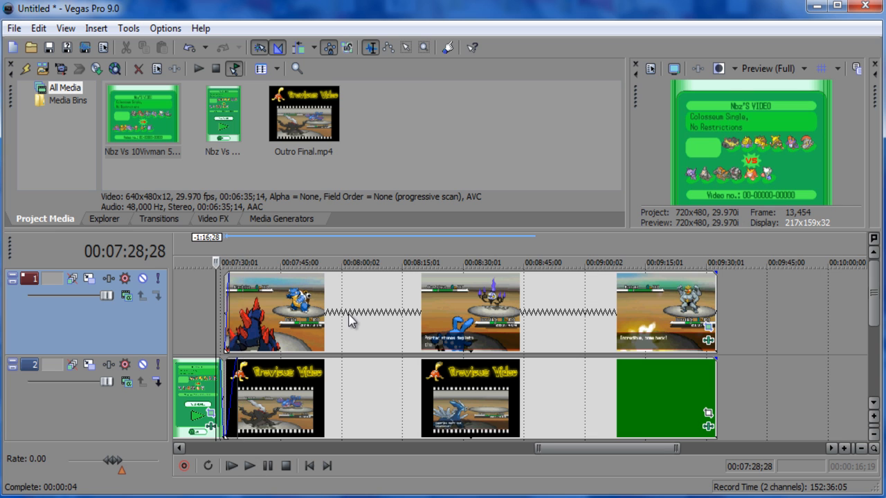
Bring the whole timeline into view and return the playback cursor to the start of the project.
{"action": "left_click", "coordinate": [424, 50]}
{"action": "left_click", "coordinate": [391, 379]}
{"action": "left_click_drag", "start_coordinate": [666, 338], "coordinate": [98, 245]}
{"action": "left_click", "coordinate": [372, 48]}
{"action": "left_click", "coordinate": [230, 301]}
{"action": "left_click", "coordinate": [197, 307]}
{"action": "left_click_drag", "start_coordinate": [197, 308], "coordinate": [607, 302]}
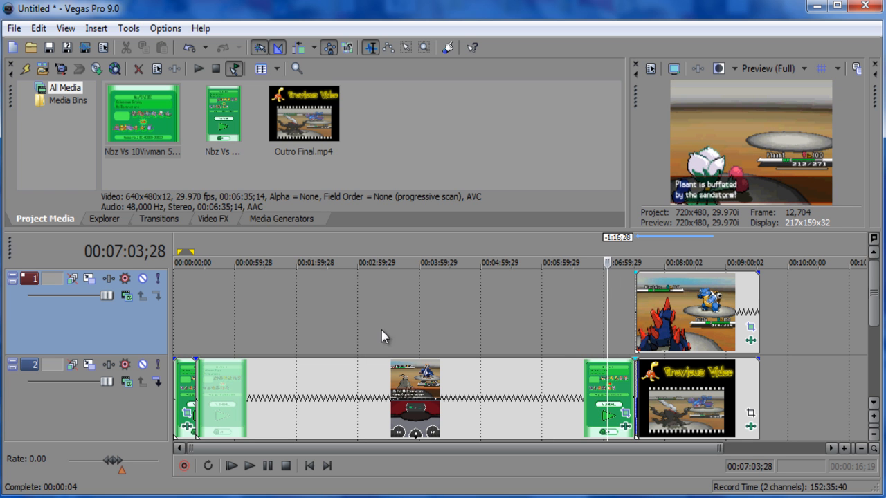
{"action": "left_click", "coordinate": [281, 326]}
{"action": "left_click_drag", "start_coordinate": [281, 326], "coordinate": [146, 317]}
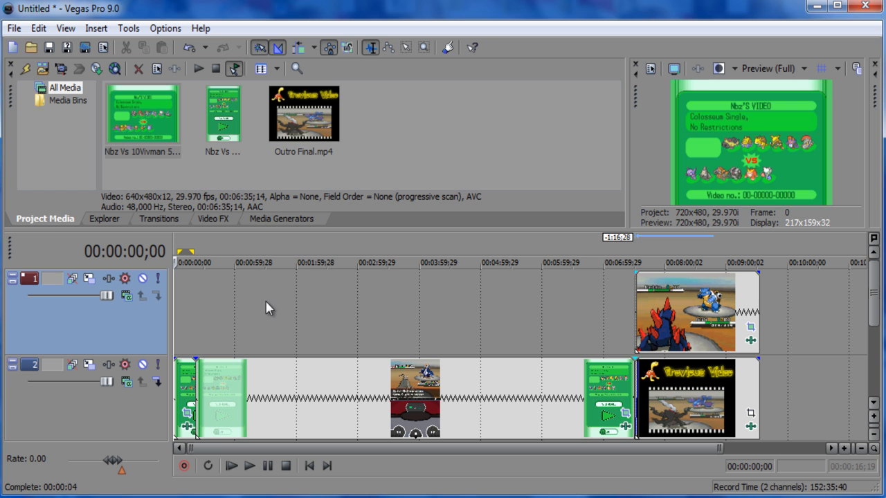
{"action": "left_click", "coordinate": [408, 314]}
{"action": "left_click_drag", "start_coordinate": [408, 314], "coordinate": [159, 315]}
Start recording audio at the project start, with the Narration folder inside Nubz Stuff set as the recorded files folder.
{"action": "left_click", "coordinate": [184, 466]}
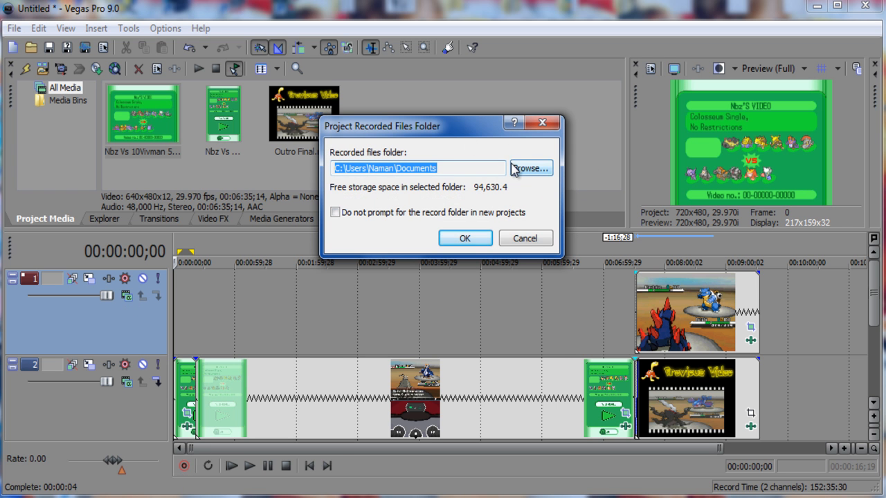
{"action": "left_click", "coordinate": [514, 169]}
{"action": "scroll", "coordinate": [533, 258], "scroll_direction": "down", "scroll_amount": 2}
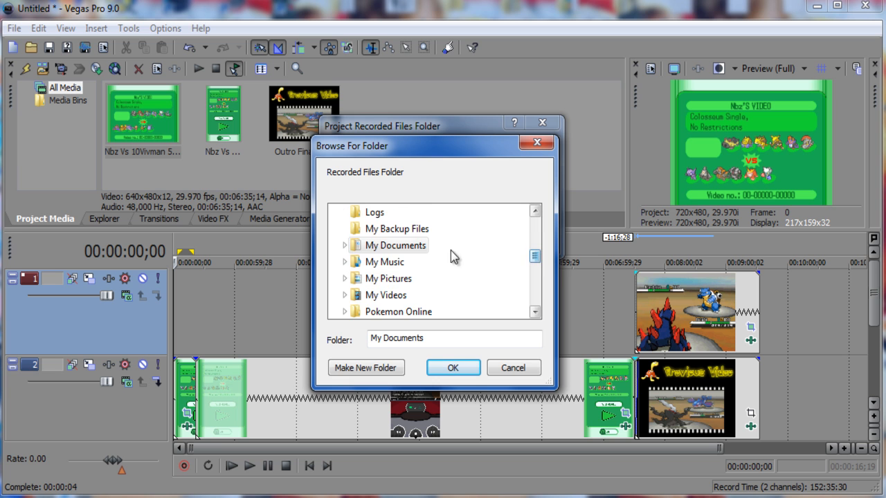
{"action": "double_click", "coordinate": [416, 247]}
{"action": "left_click_drag", "start_coordinate": [538, 244], "coordinate": [535, 273]}
{"action": "scroll", "coordinate": [537, 265], "scroll_direction": "down", "scroll_amount": 1}
{"action": "left_click", "coordinate": [388, 264]}
{"action": "scroll", "coordinate": [533, 264], "scroll_direction": "down", "scroll_amount": 2}
{"action": "left_click", "coordinate": [374, 214]}
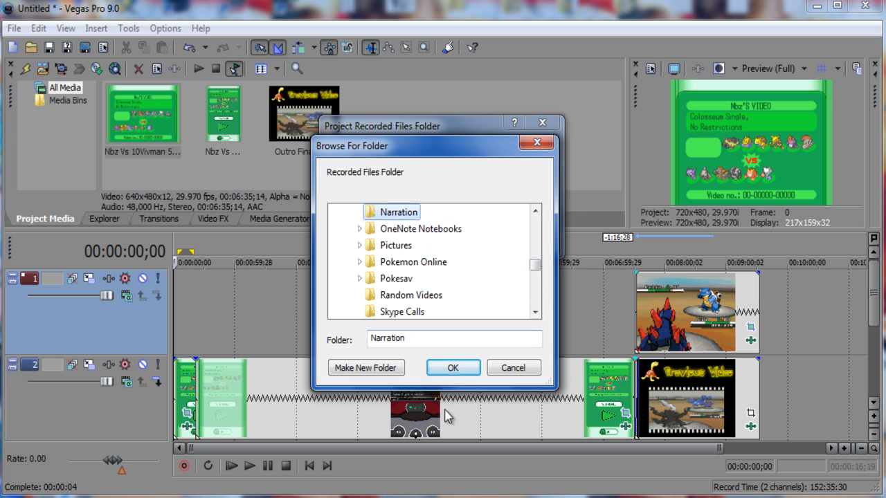
{"action": "left_click", "coordinate": [445, 368]}
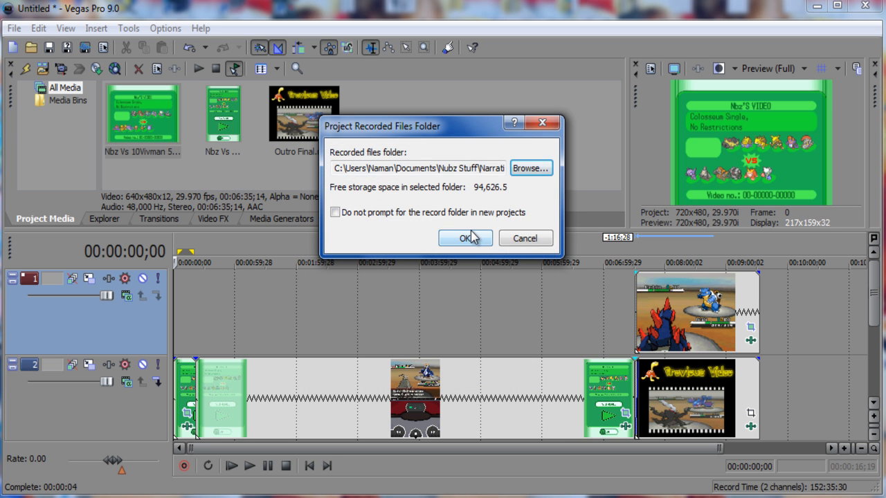
{"action": "left_click", "coordinate": [470, 235]}
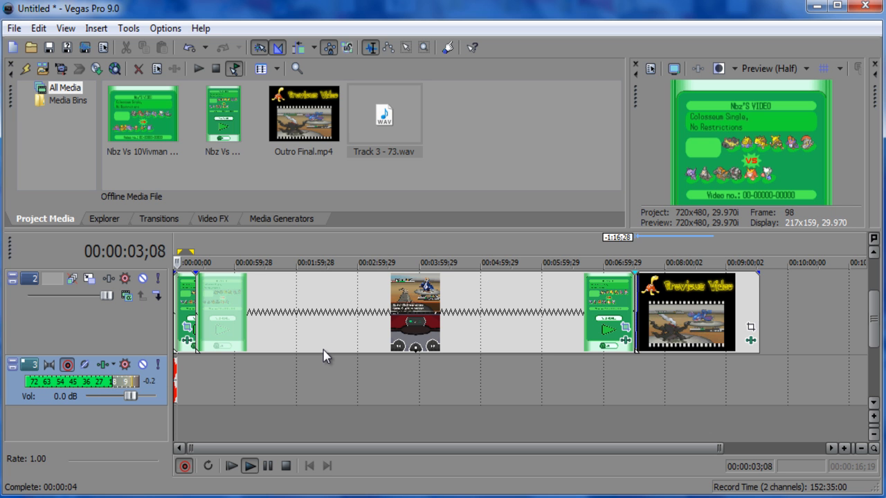
Stop and keep the short test narration take, play it back, and delete it from the audio track.
{"action": "key", "text": "space"}
{"action": "key", "text": "Return"}
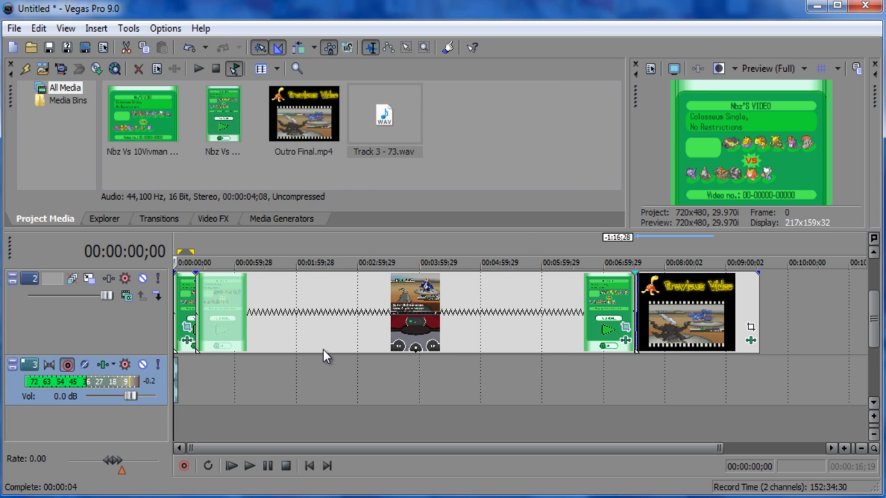
{"action": "key", "text": "space"}
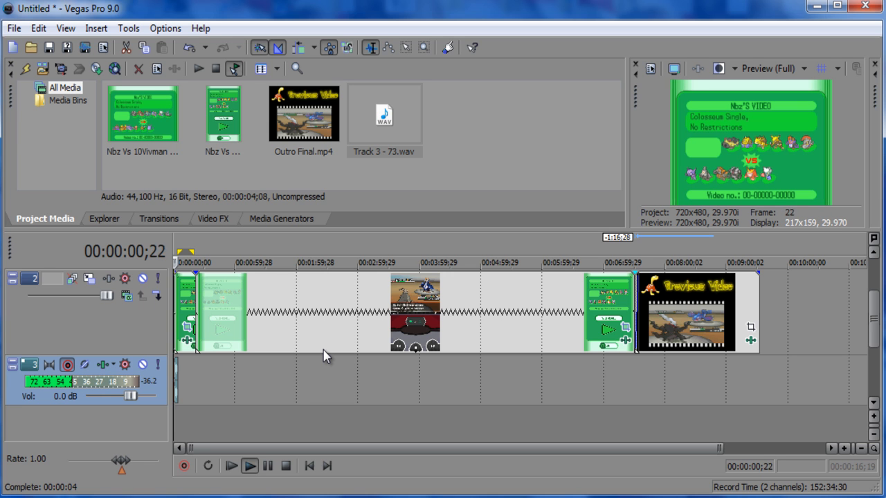
{"action": "key", "text": "space"}
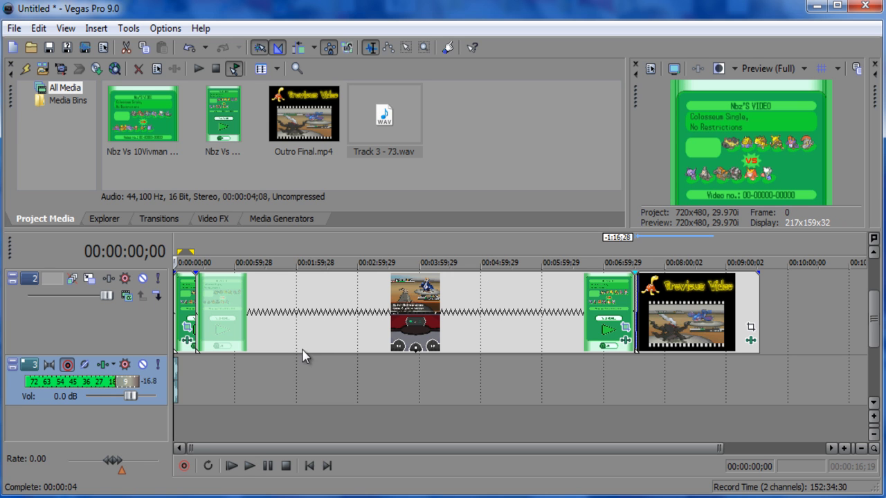
{"action": "left_click", "coordinate": [217, 379]}
{"action": "key", "text": "ctrl+Home"}
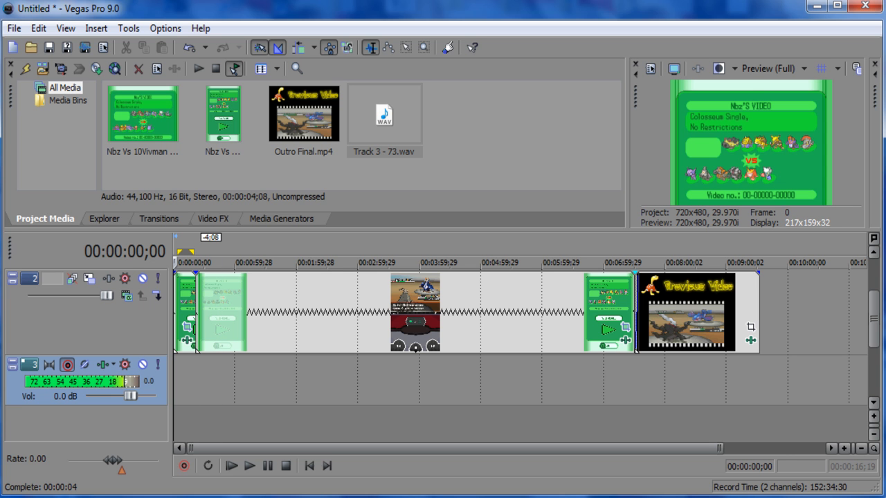
Check the Headset Microphone's input level in the Windows Sound recording devices and close the dialogs.
{"action": "left_click", "coordinate": [843, 497]}
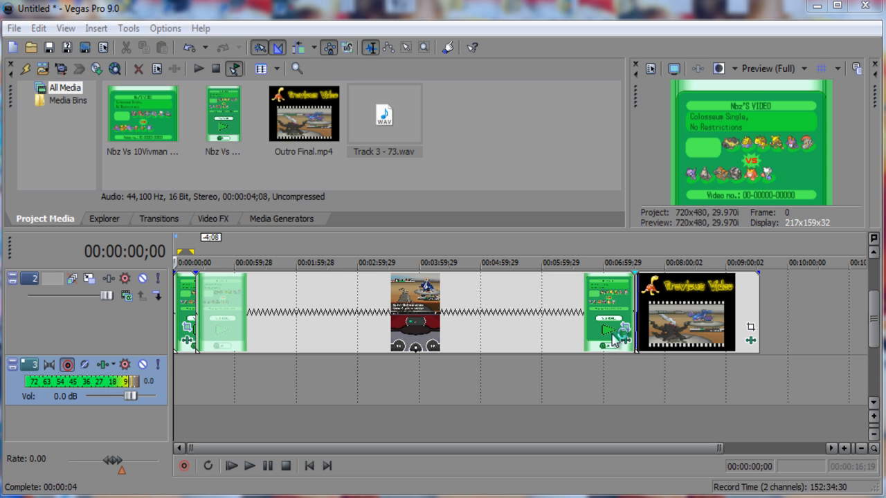
{"action": "left_click_drag", "start_coordinate": [177, 17], "coordinate": [395, 63]}
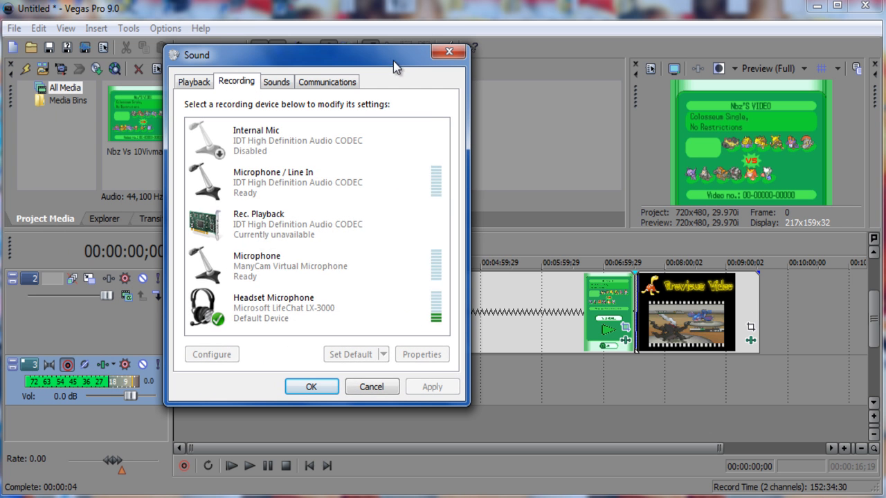
{"action": "left_click", "coordinate": [265, 313]}
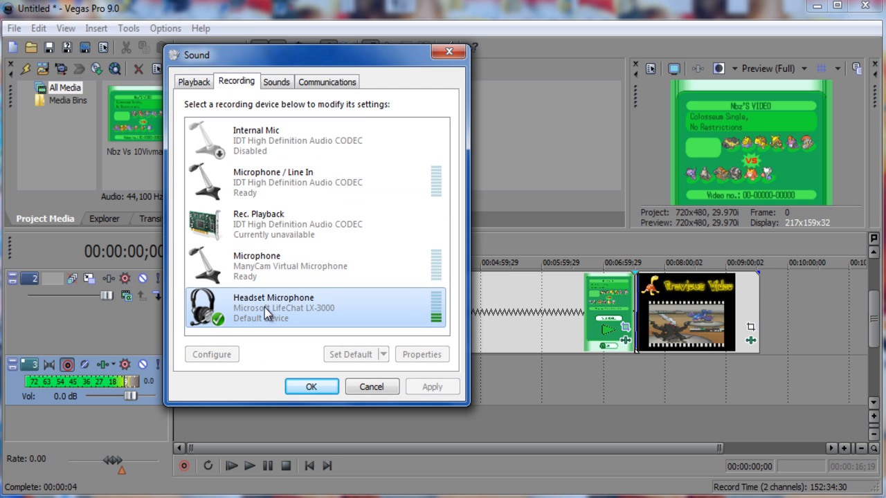
{"action": "double_click", "coordinate": [264, 311]}
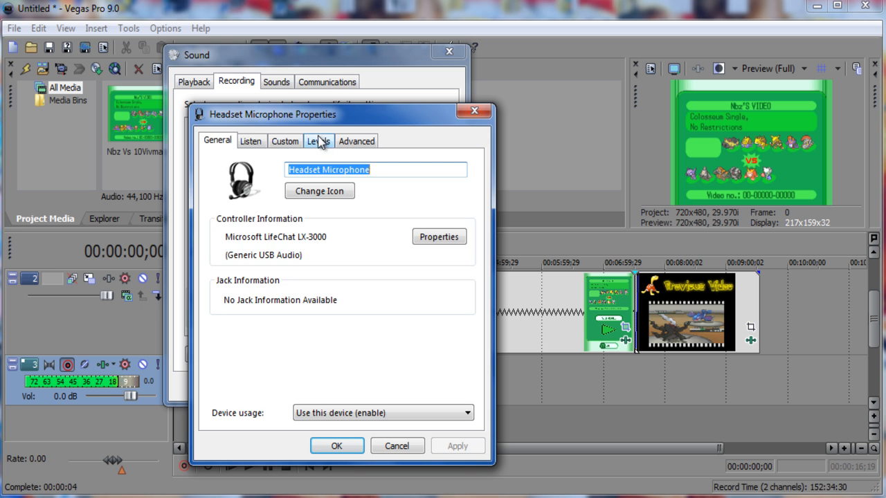
{"action": "left_click", "coordinate": [318, 141]}
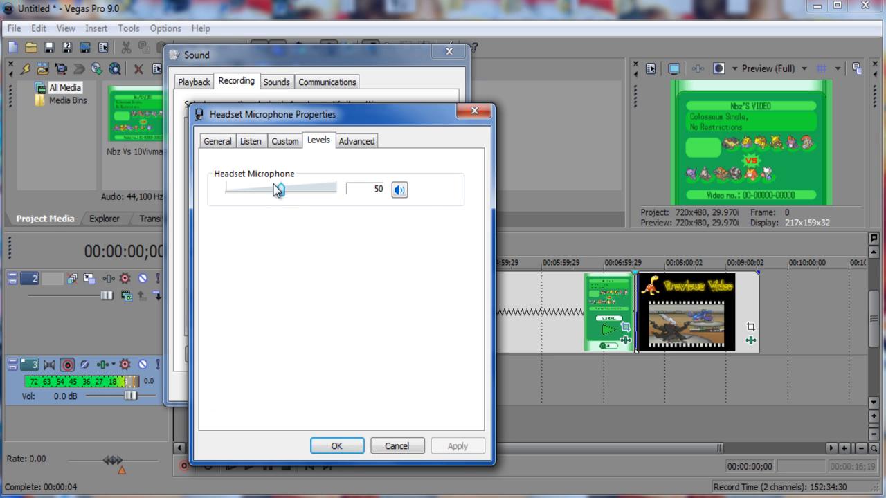
{"action": "left_click", "coordinate": [336, 447]}
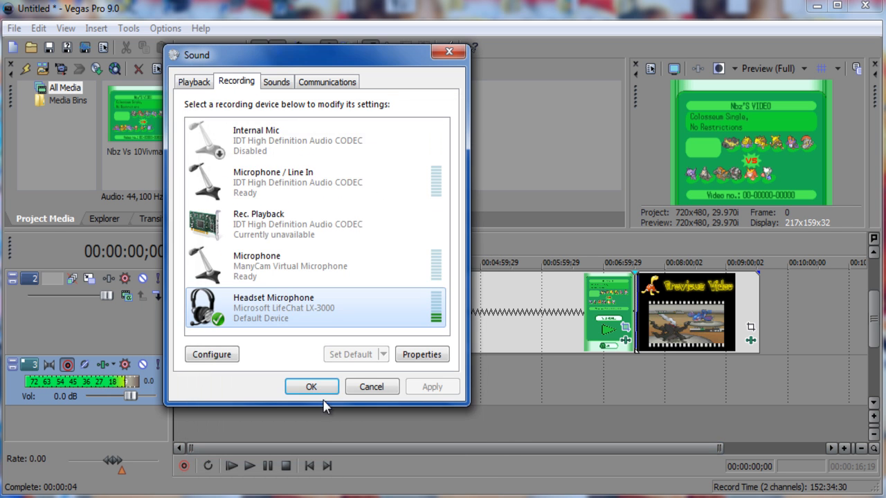
{"action": "left_click", "coordinate": [308, 387]}
Move the playback cursor back to the very beginning of the timeline.
{"action": "left_click", "coordinate": [255, 383]}
{"action": "left_click_drag", "start_coordinate": [255, 383], "coordinate": [175, 382]}
{"action": "left_click_drag", "start_coordinate": [312, 378], "coordinate": [106, 383]}
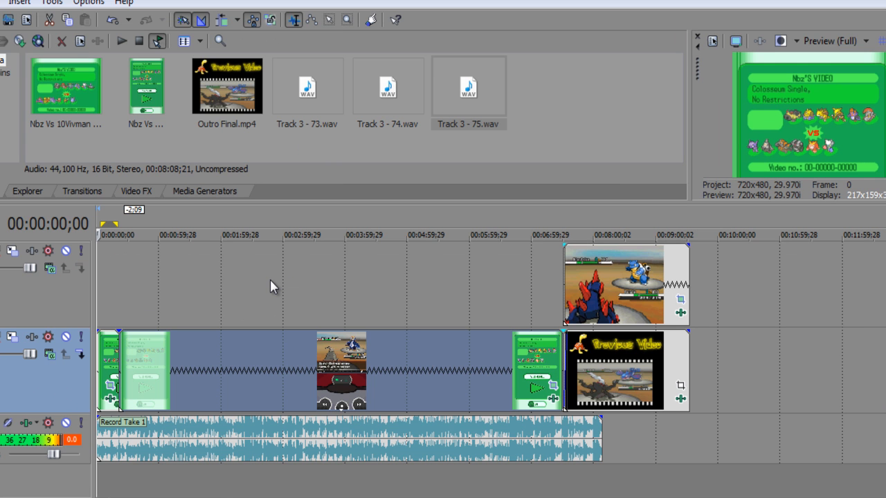
Split the overlaid battle clip and the Outro Final clip together at 00:08:20;29, past the end of the narration.
{"action": "left_click", "coordinate": [272, 301]}
{"action": "left_click_drag", "start_coordinate": [195, 281], "coordinate": [634, 333]}
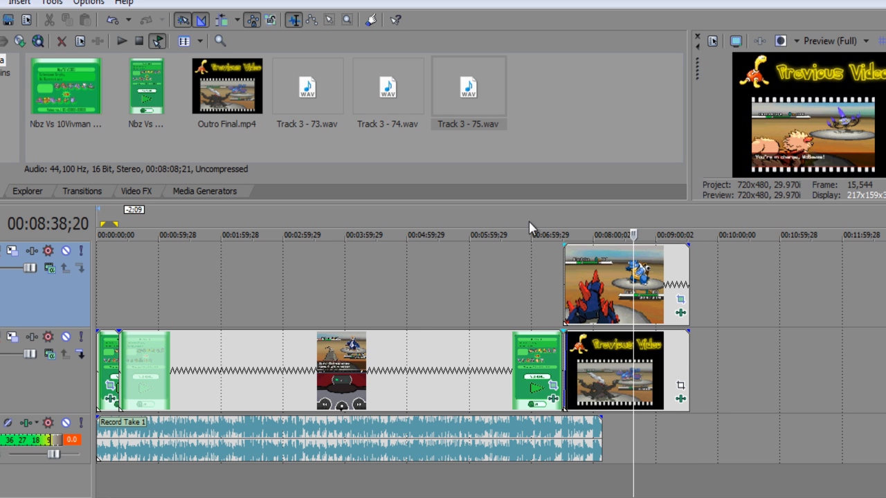
{"action": "left_click", "coordinate": [349, 20]}
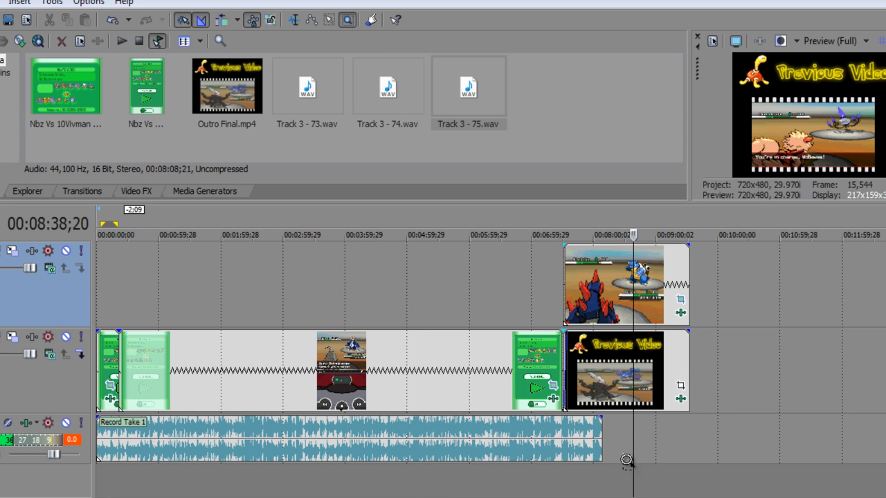
{"action": "left_click_drag", "start_coordinate": [516, 180], "coordinate": [512, 178]}
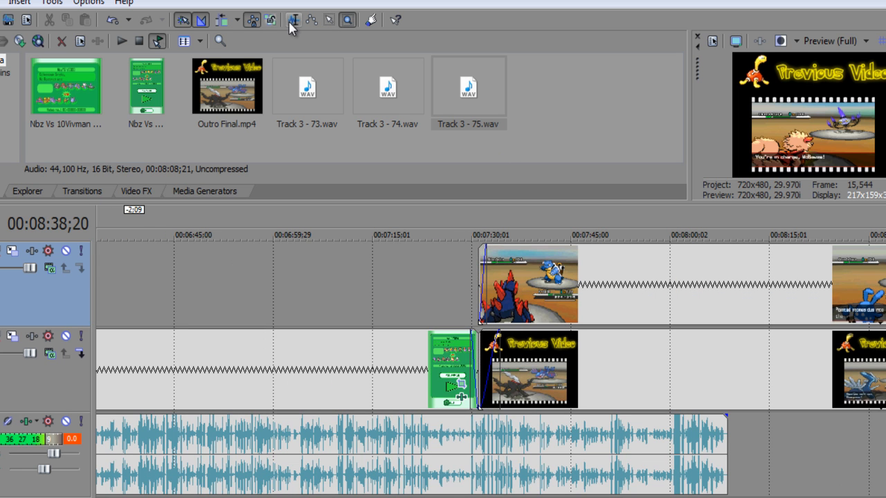
{"action": "left_click", "coordinate": [726, 374]}
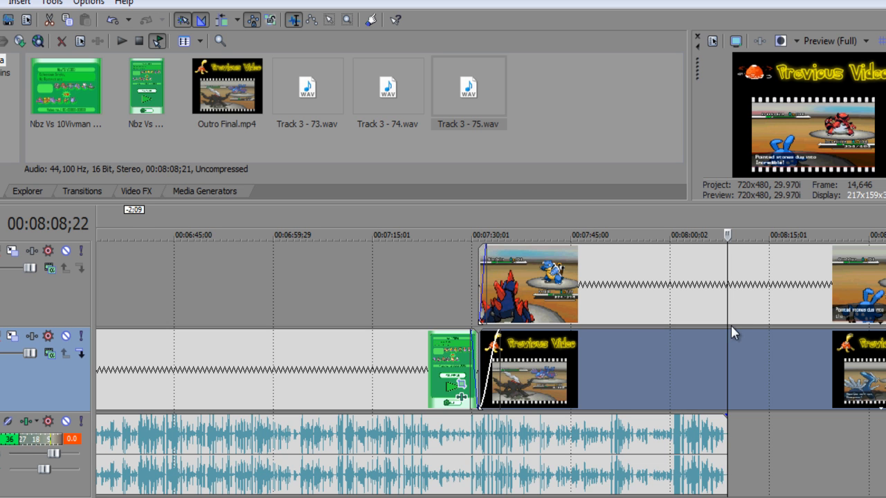
{"action": "left_click_drag", "start_coordinate": [729, 311], "coordinate": [808, 292]}
{"action": "left_click", "coordinate": [830, 289], "text": "ctrl"}
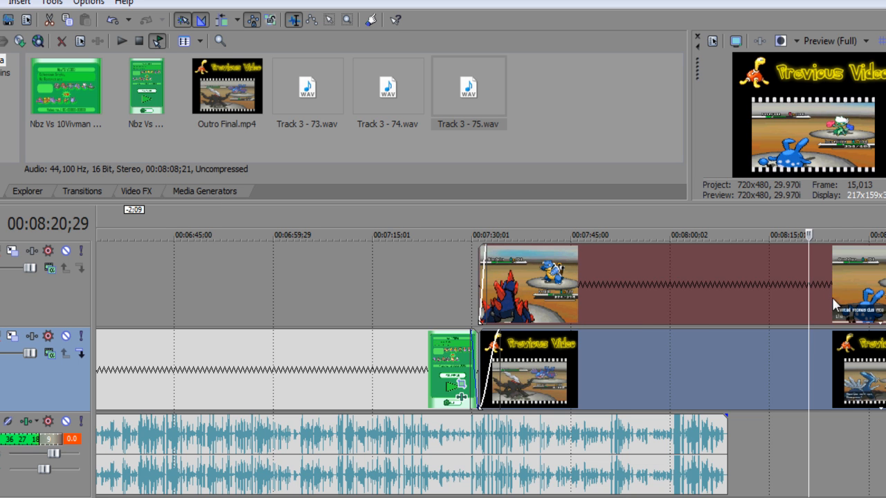
{"action": "key", "text": "s"}
Delete the leftover parts of both outro clips after the split point.
{"action": "left_click", "coordinate": [843, 298]}
{"action": "key", "text": "Delete"}
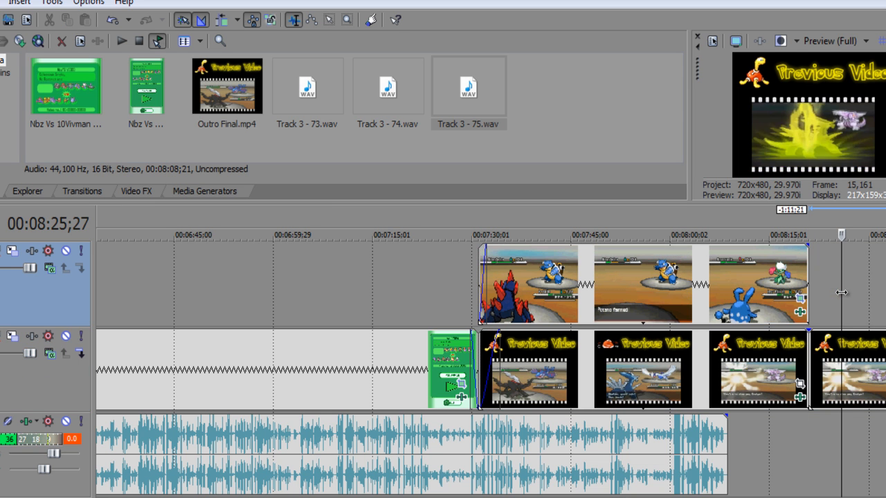
{"action": "left_click", "coordinate": [851, 342]}
{"action": "key", "text": "Delete"}
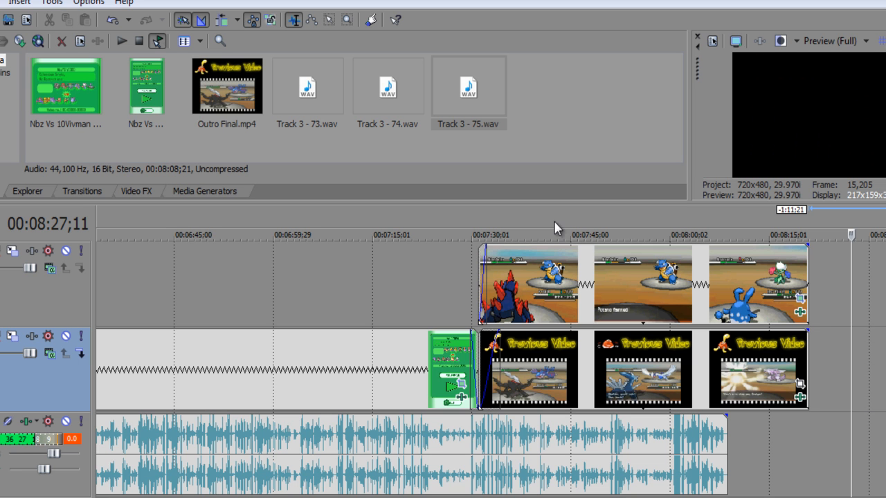
Add a fade-out to the end of the trimmed Outro Final clip.
{"action": "left_click", "coordinate": [348, 20]}
{"action": "left_click_drag", "start_coordinate": [812, 461], "coordinate": [470, 205]}
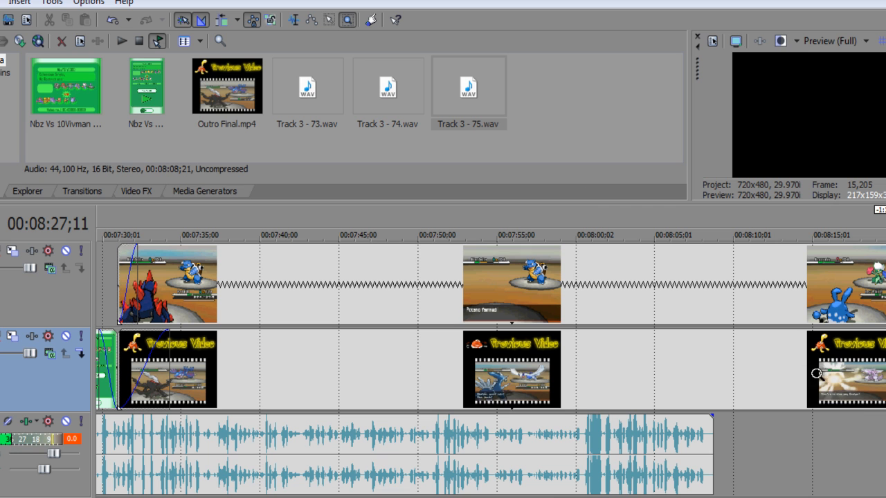
{"action": "left_click", "coordinate": [293, 20]}
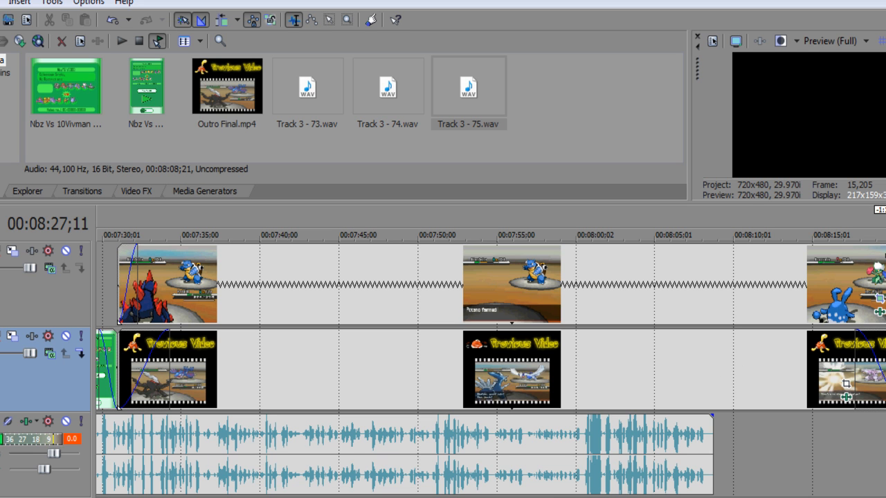
Play the last seconds of the outro to check the fade-out with the battle clip overlaid.
{"action": "left_click", "coordinate": [831, 292]}
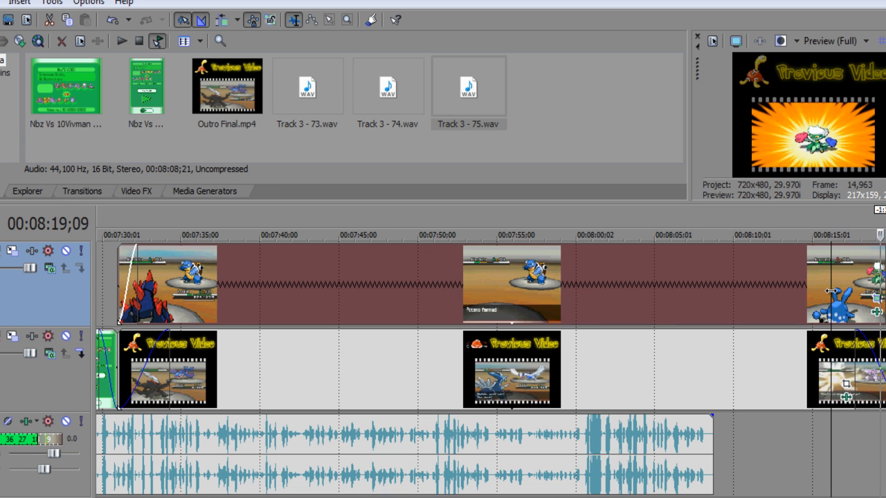
{"action": "key", "text": "space"}
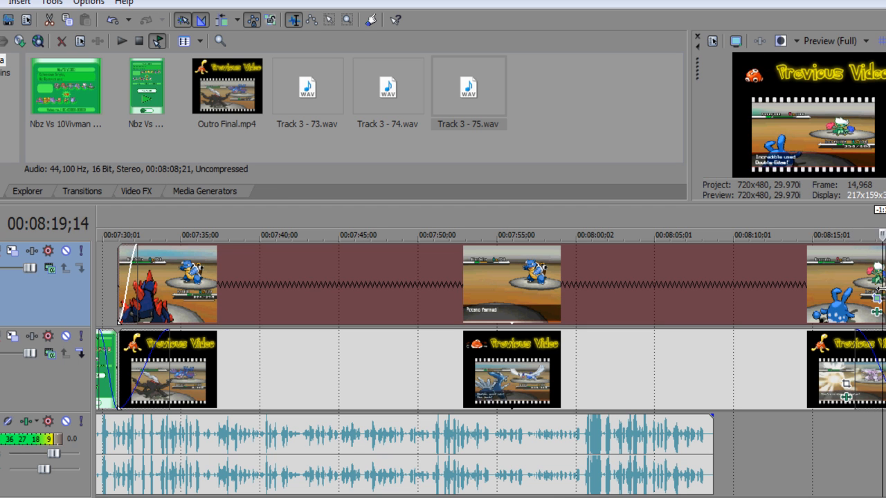
{"action": "left_click_drag", "start_coordinate": [883, 280], "coordinate": [536, 291]}
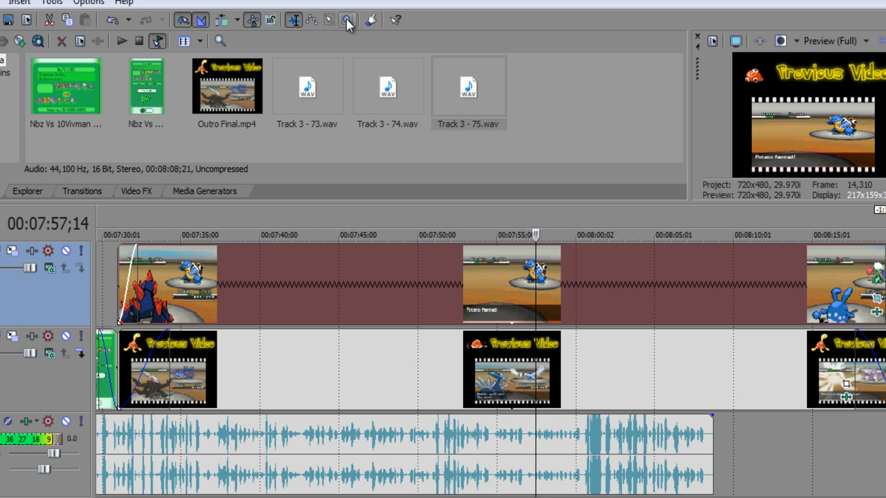
Show the full trimmed timeline and set the playback cursor to 00:00:00;00.
{"action": "left_click", "coordinate": [347, 20]}
{"action": "left_click", "coordinate": [418, 322]}
{"action": "left_click_drag", "start_coordinate": [634, 311], "coordinate": [26, 166]}
{"action": "left_click", "coordinate": [293, 20]}
{"action": "left_click", "coordinate": [203, 363]}
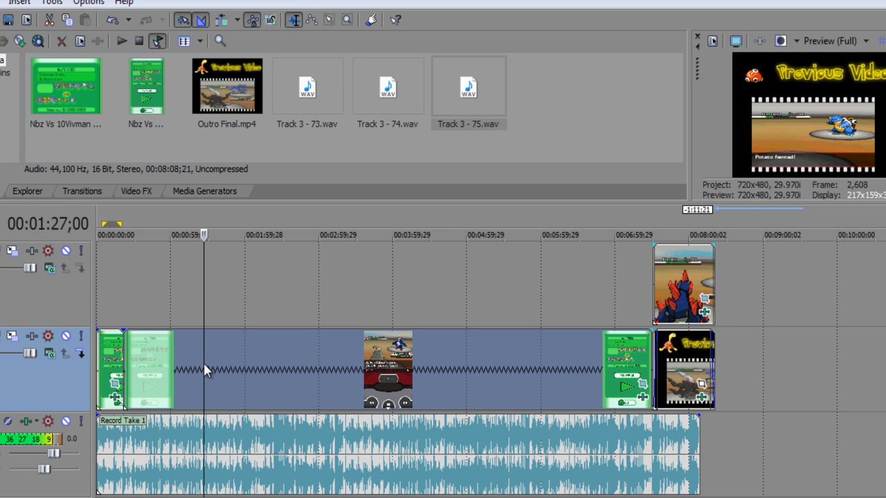
{"action": "left_click_drag", "start_coordinate": [203, 362], "coordinate": [67, 336]}
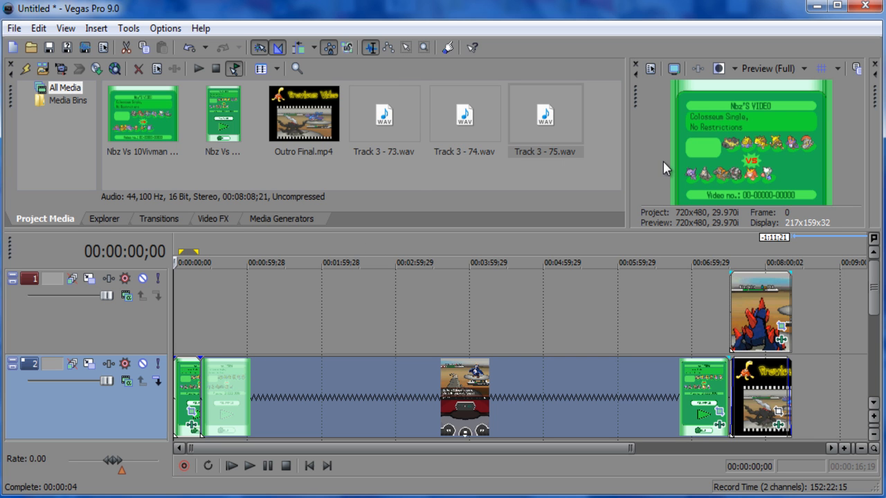
{"action": "mouse_move", "coordinate": [873, 299]}
{"action": "left_mouse_down"}
{"action": "mouse_move", "coordinate": [873, 325]}
{"action": "mouse_move", "coordinate": [873, 299]}
{"action": "left_mouse_up"}
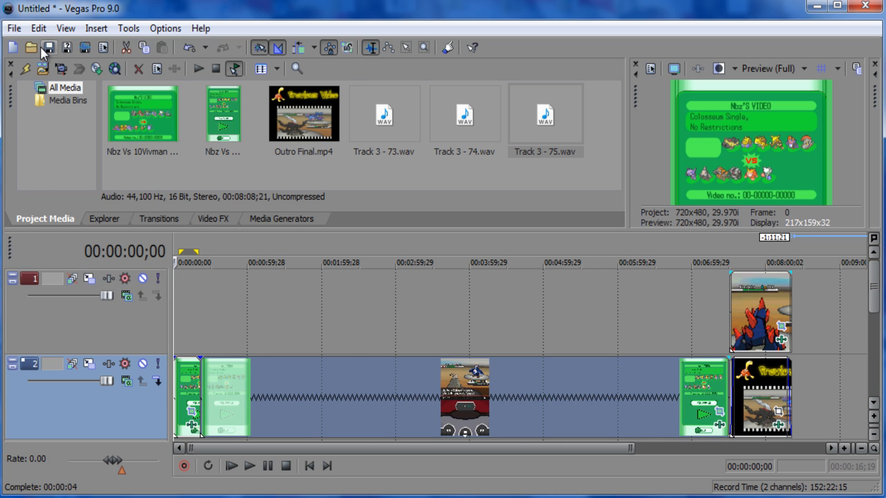
Save the project as a new Vegas project file named "Nbz Vs iSmashBro UU" in the Sony Vegas folder.
{"action": "left_click", "coordinate": [14, 29]}
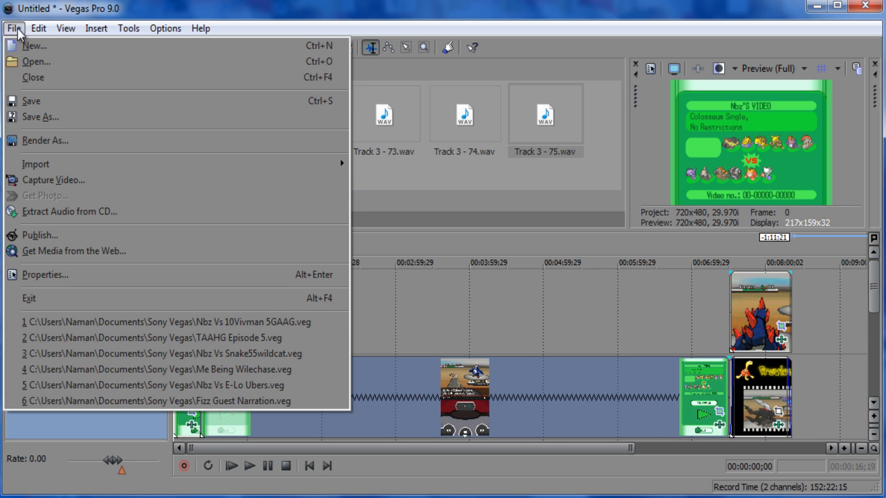
{"action": "left_click", "coordinate": [36, 119]}
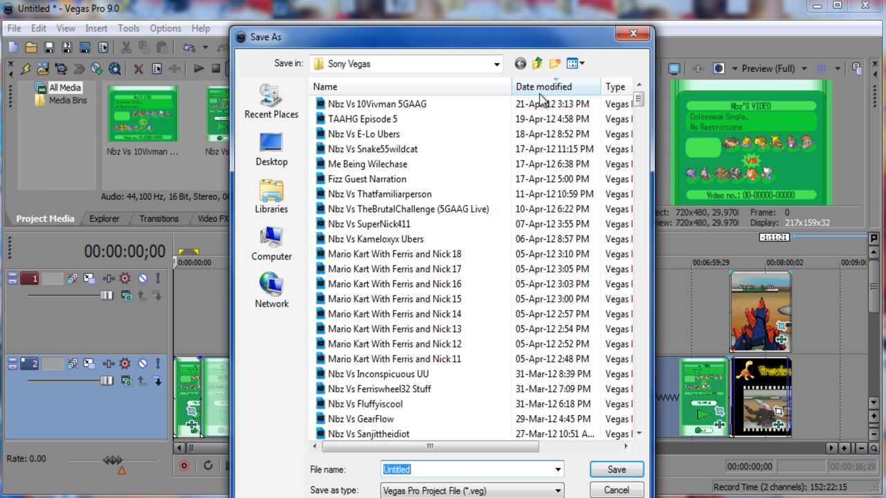
{"action": "left_click_drag", "start_coordinate": [491, 30], "coordinate": [473, 8]}
{"action": "type", "text": "N"}
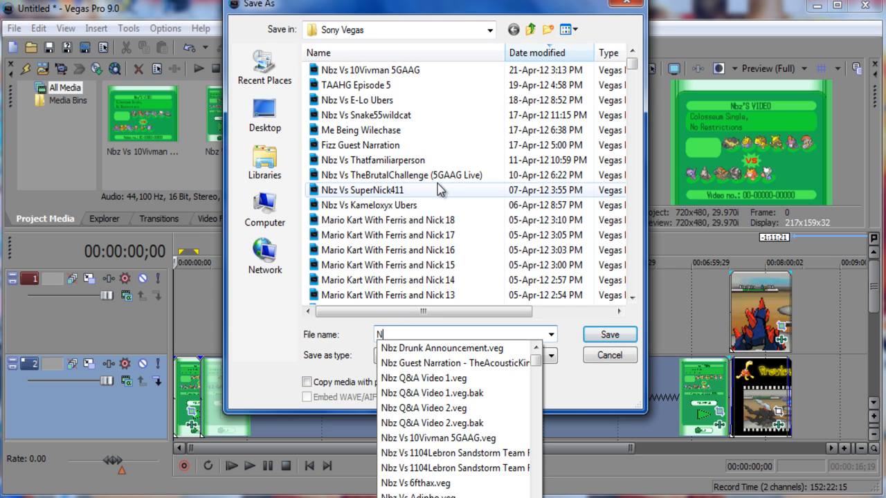
{"action": "type", "text": "bz Vs iSmashBro UU"}
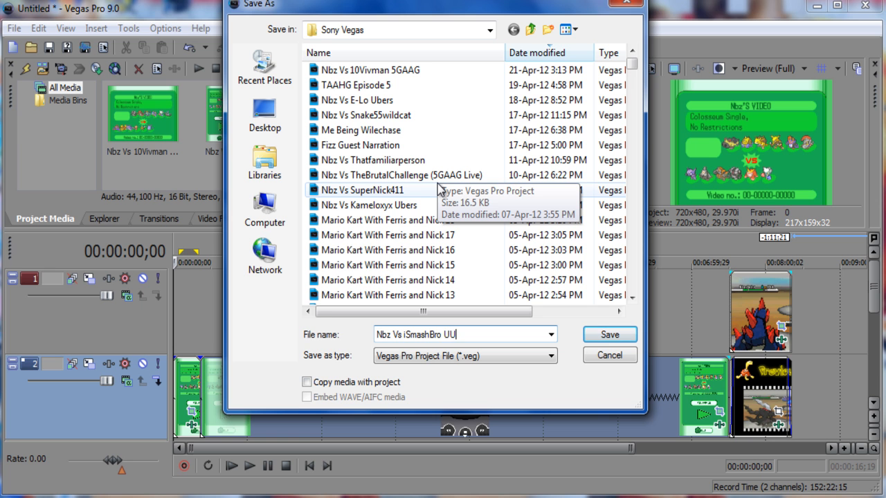
{"action": "key", "text": "Return"}
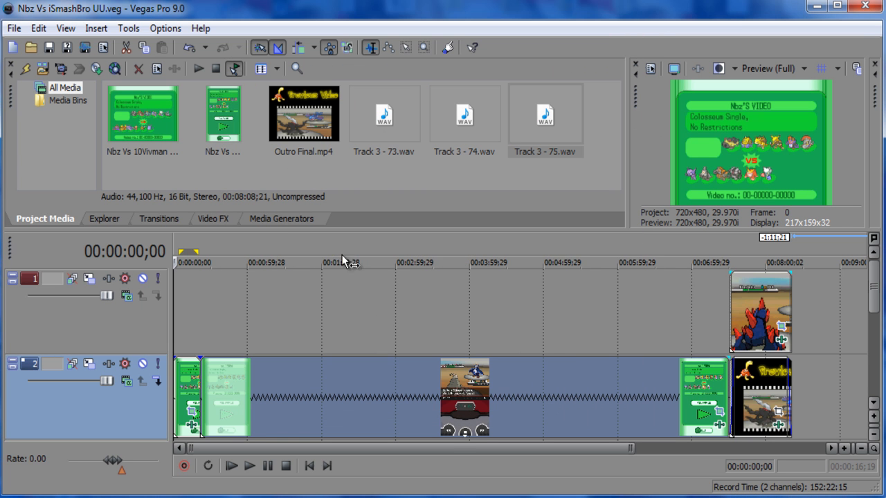
Open the Render As settings for the project and look through the available output formats.
{"action": "left_click", "coordinate": [14, 28]}
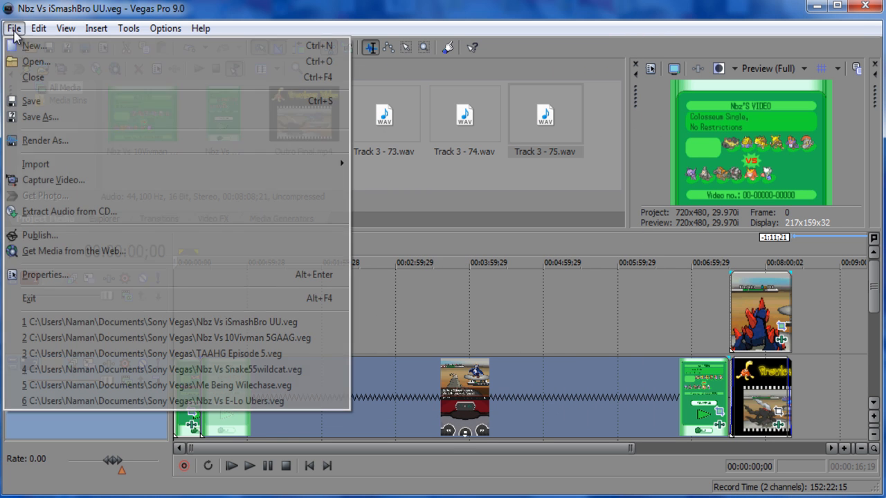
{"action": "left_click", "coordinate": [67, 141]}
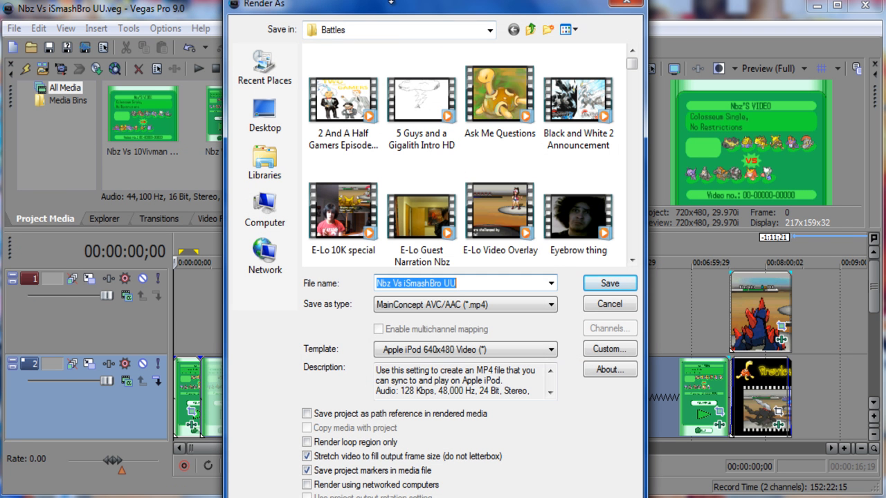
{"action": "left_click_drag", "start_coordinate": [403, 10], "coordinate": [399, 0]}
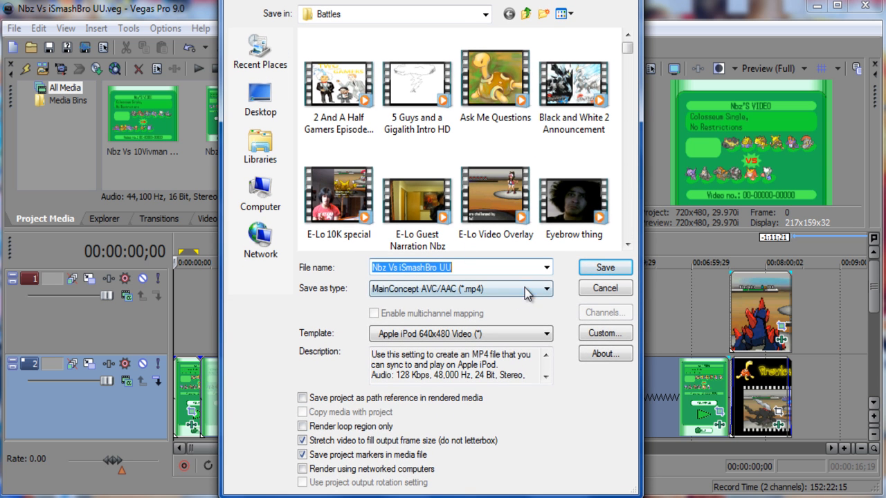
{"action": "left_click", "coordinate": [525, 289]}
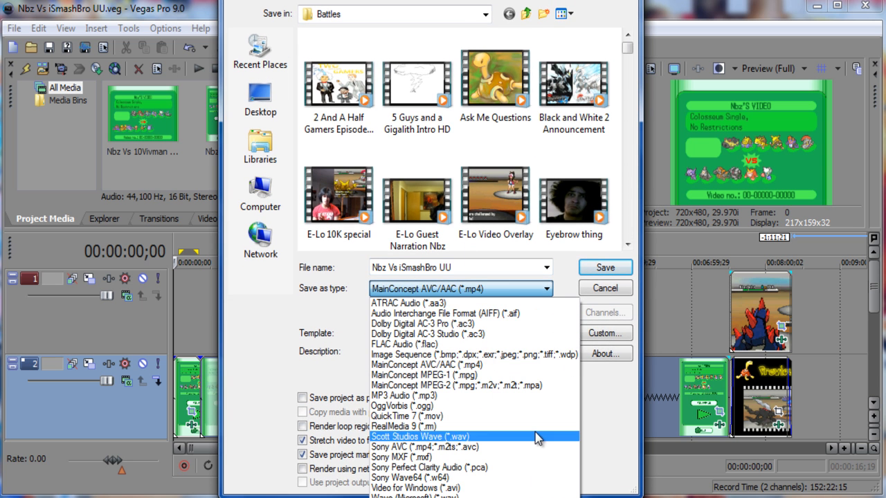
{"action": "left_click", "coordinate": [611, 407]}
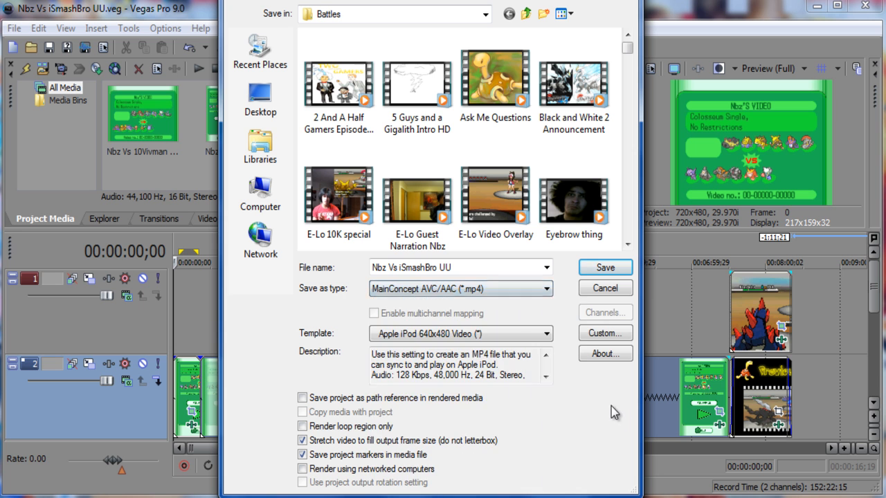
Try Sony AVC (*.mp4;*.m2ts;*.avc) as the render format and check its template choices.
{"action": "left_click", "coordinate": [521, 291]}
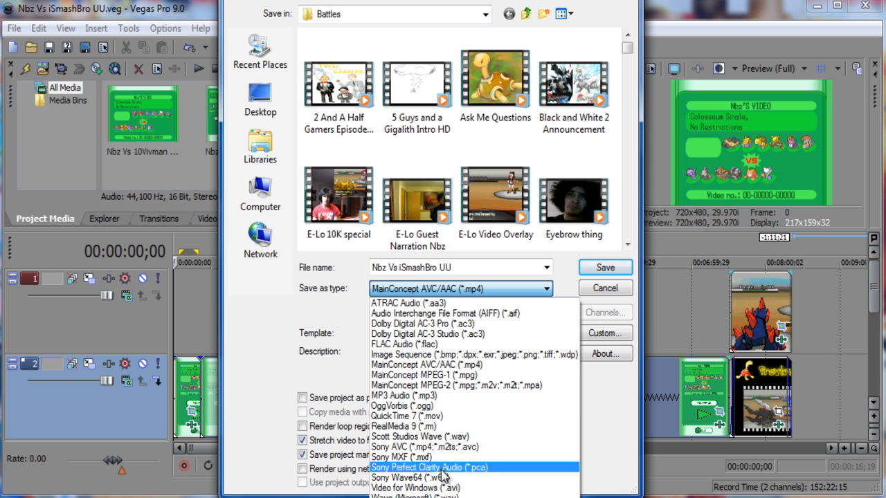
{"action": "left_click", "coordinate": [436, 447]}
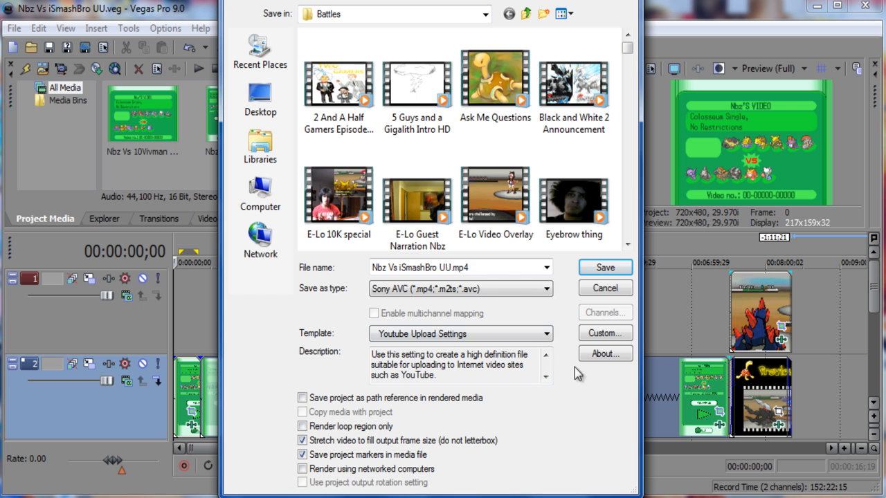
{"action": "left_click", "coordinate": [547, 334]}
{"action": "left_click", "coordinate": [548, 336]}
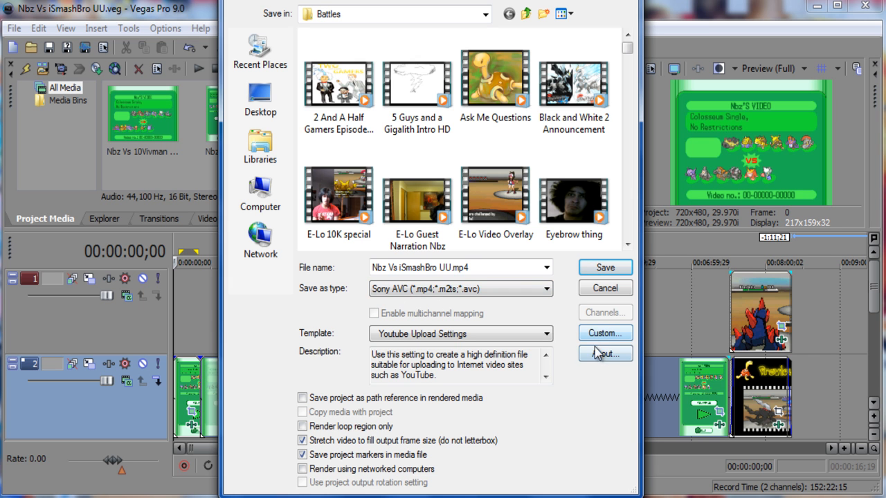
Set the render format to MainConcept AVC/AAC (*.mp4) and remove the extension so the file name reads "Nbz Vs iSmashBro UU".
{"action": "left_click", "coordinate": [545, 293]}
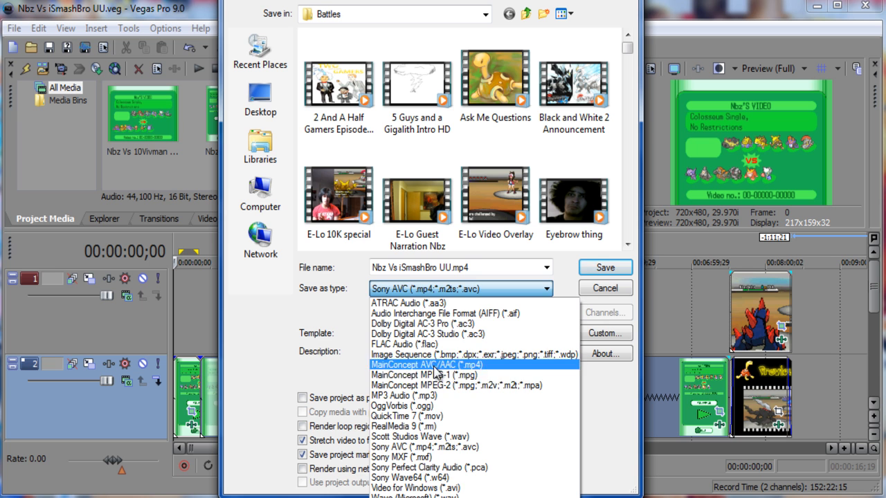
{"action": "left_click", "coordinate": [437, 365]}
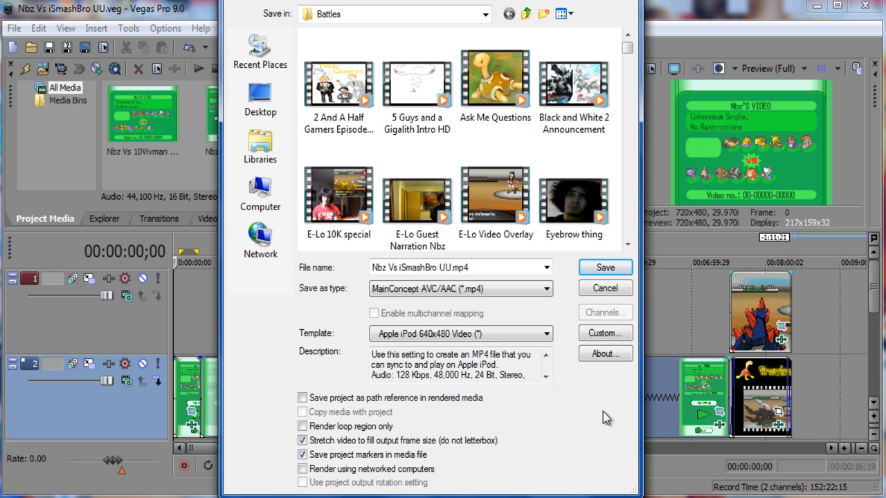
{"action": "left_click", "coordinate": [507, 267]}
{"action": "left_click", "coordinate": [508, 267]}
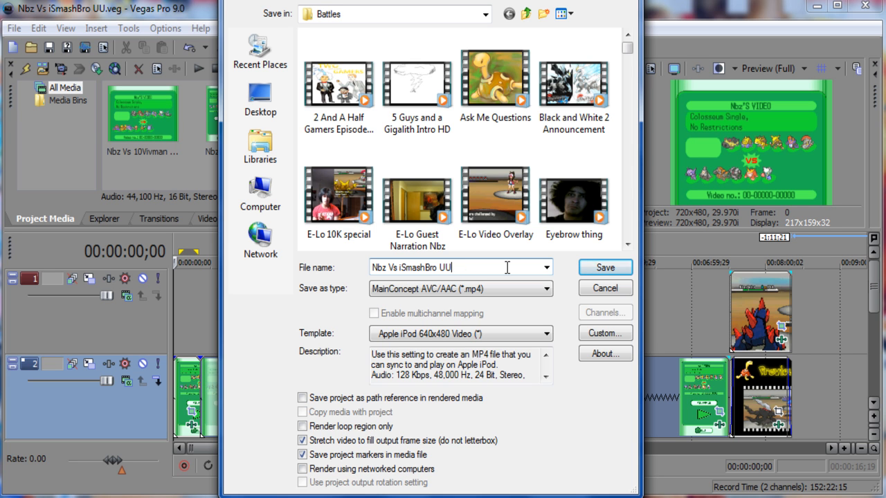